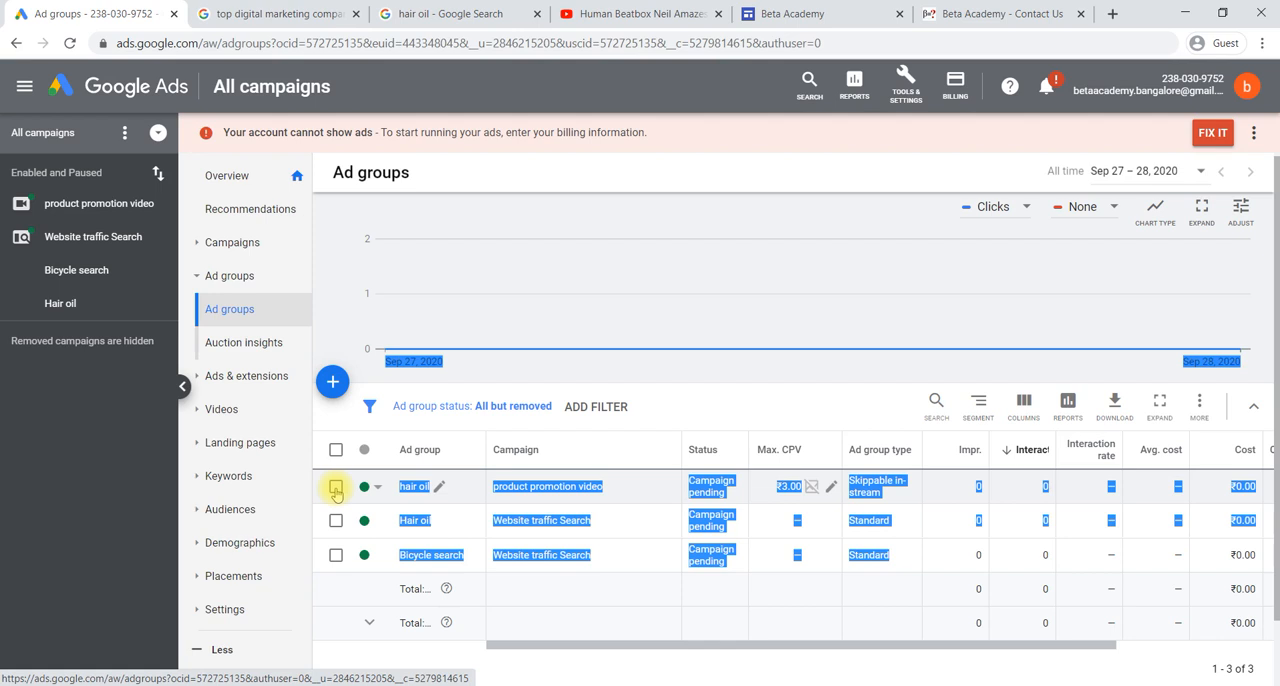
- Review the edit actions available for the hair oil ad group in the product promotion video campaign
{"action": "left_click", "coordinate": [336, 488]}
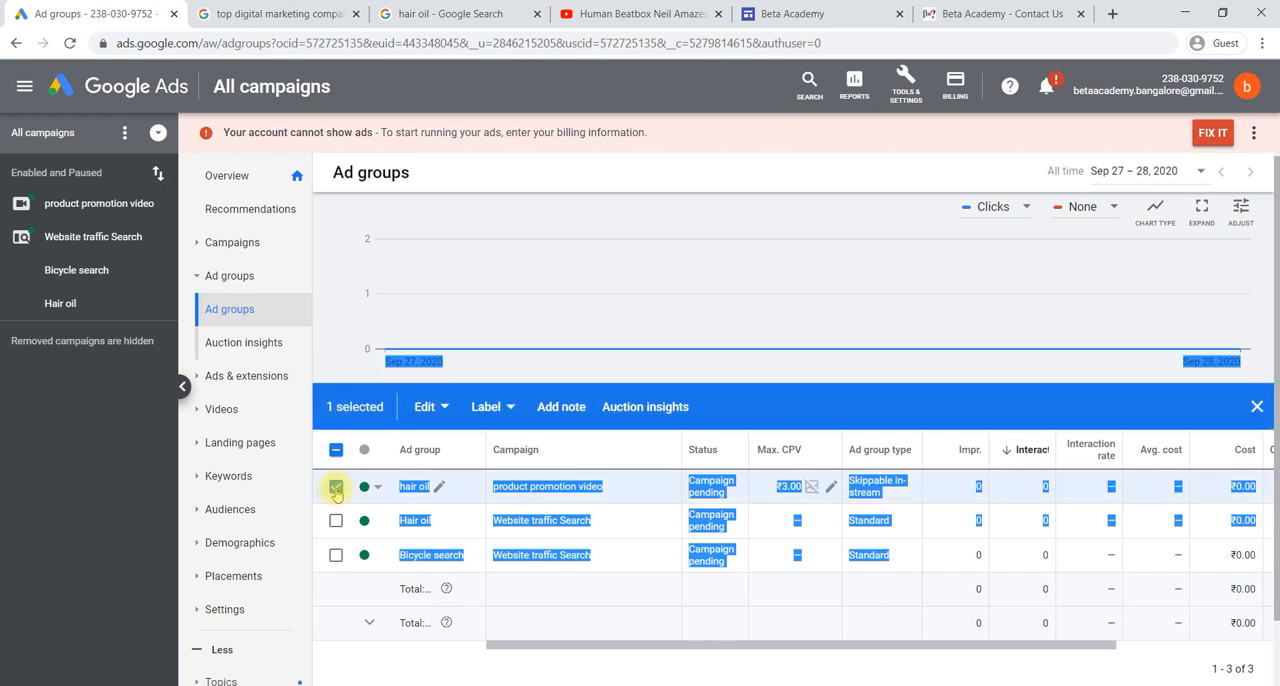
{"action": "left_click", "coordinate": [441, 410]}
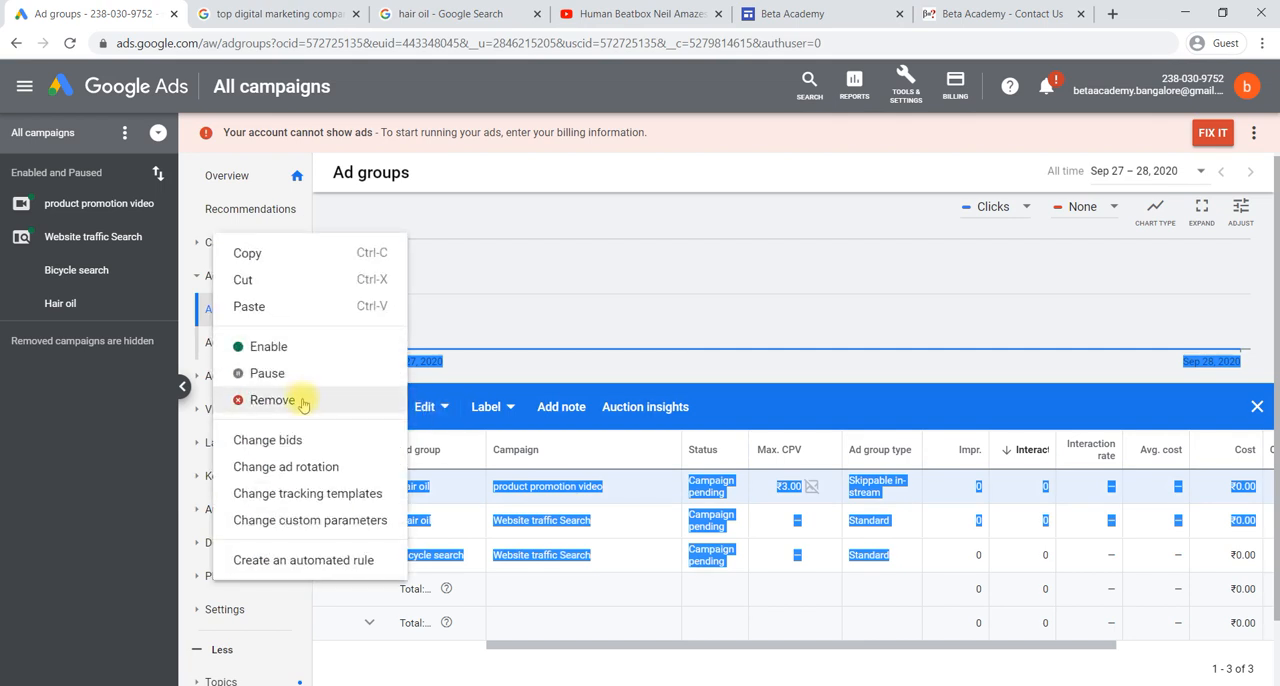
{"action": "left_click", "coordinate": [491, 377]}
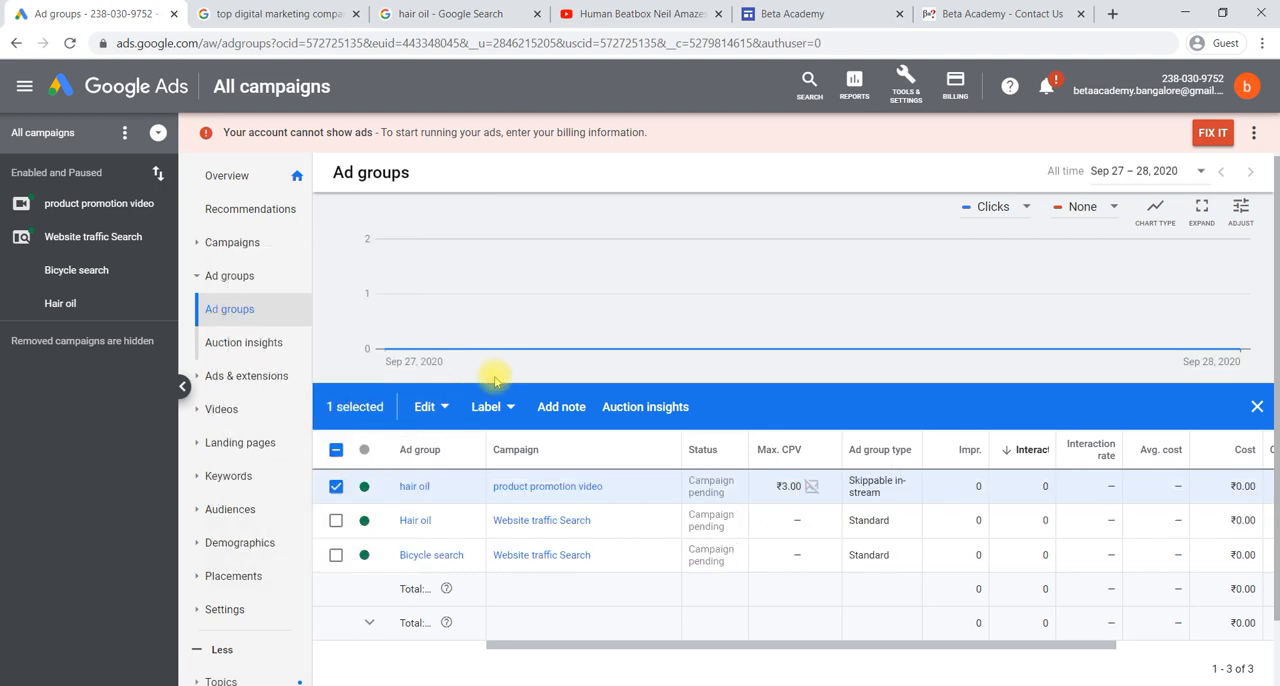
{"action": "left_click", "coordinate": [434, 406]}
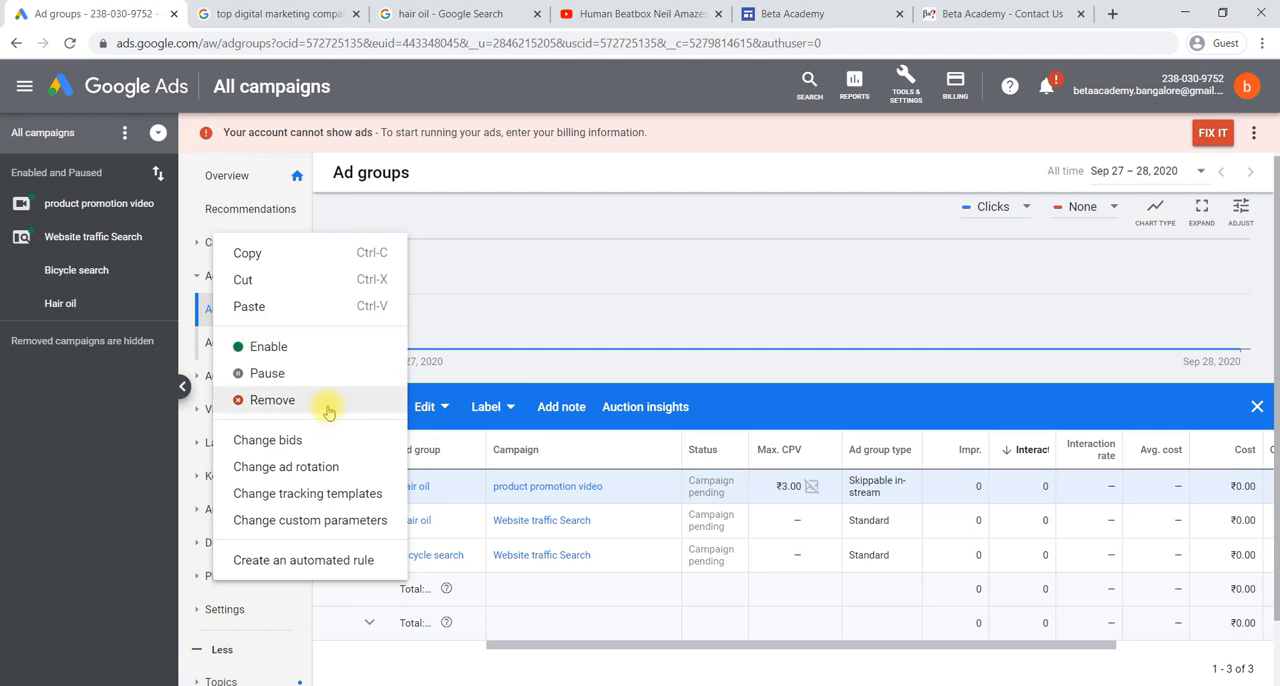
{"action": "left_click", "coordinate": [456, 393]}
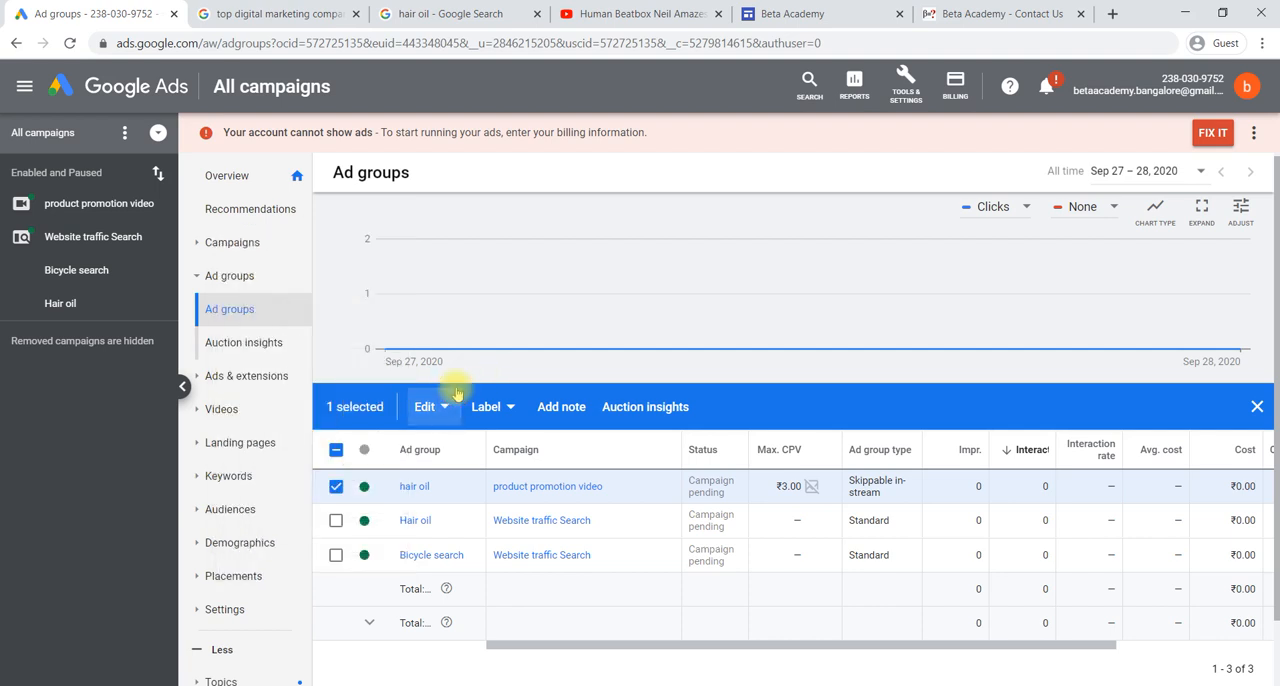
{"action": "left_click", "coordinate": [336, 486]}
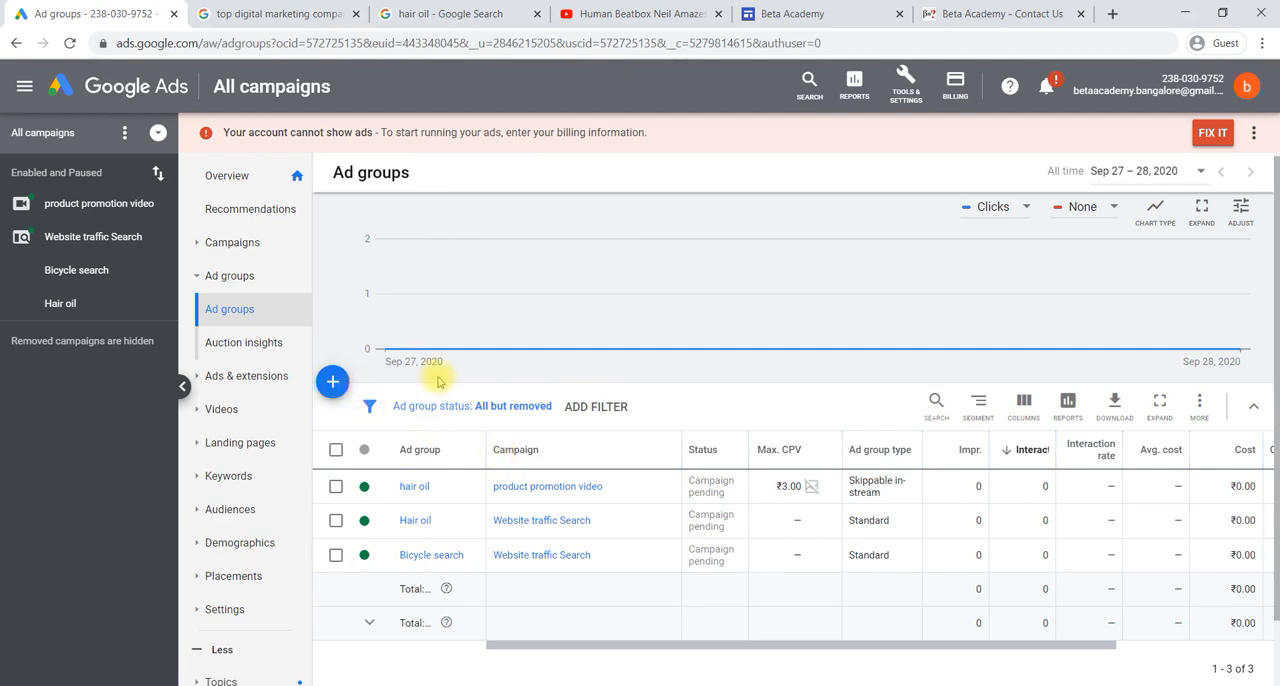
- Open the list of ads across all campaigns and examine each ad's status, type and performance columns
{"action": "left_click", "coordinate": [238, 380]}
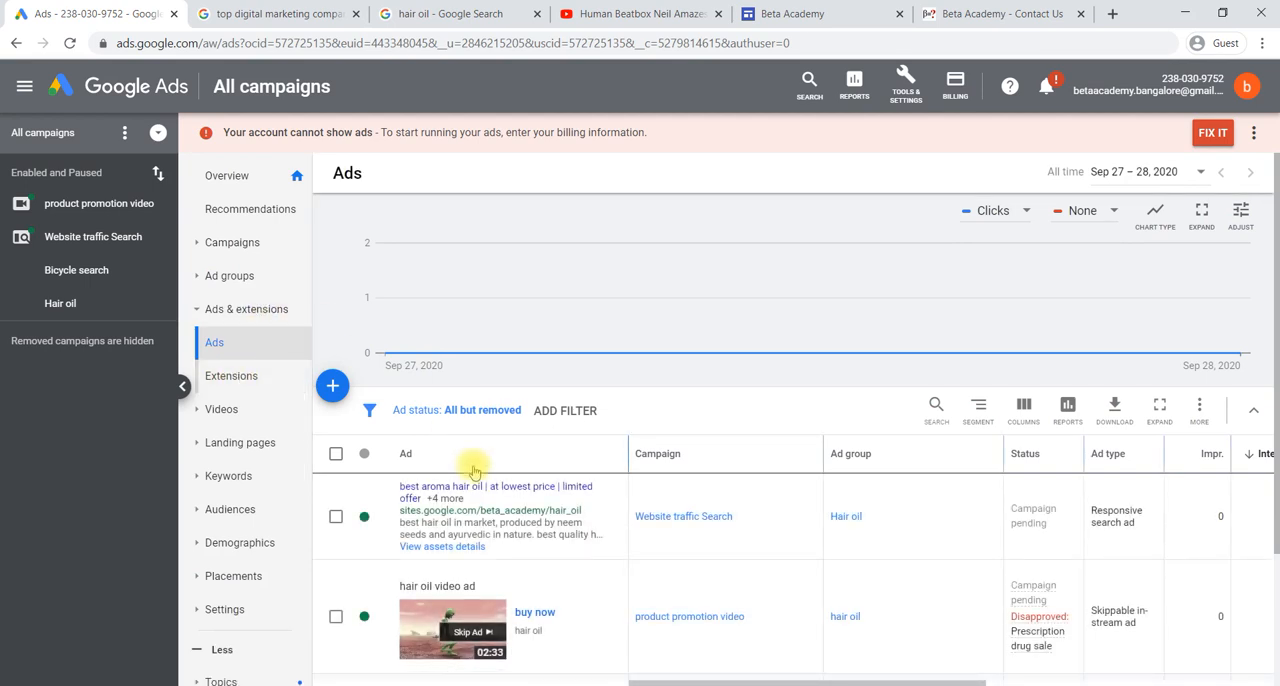
{"action": "scroll", "coordinate": [474, 470], "scroll_direction": "down", "scroll_amount": 3}
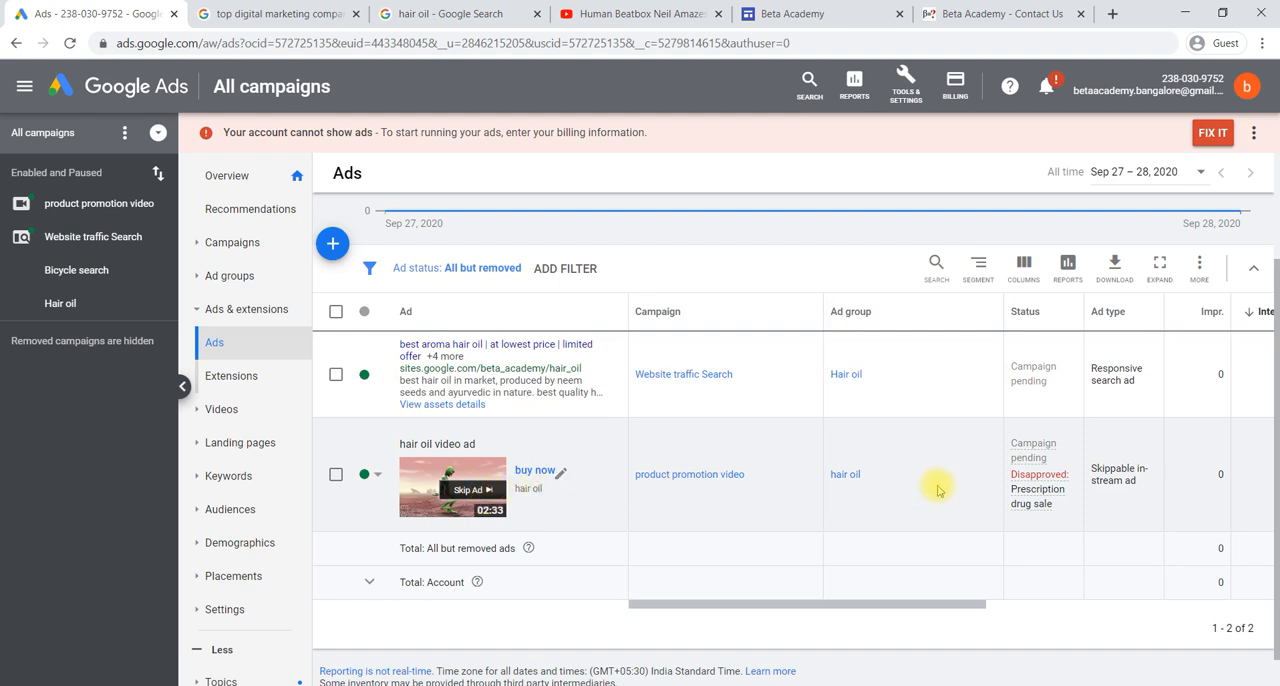
{"action": "scroll", "coordinate": [938, 490], "scroll_direction": "right", "scroll_amount": 3}
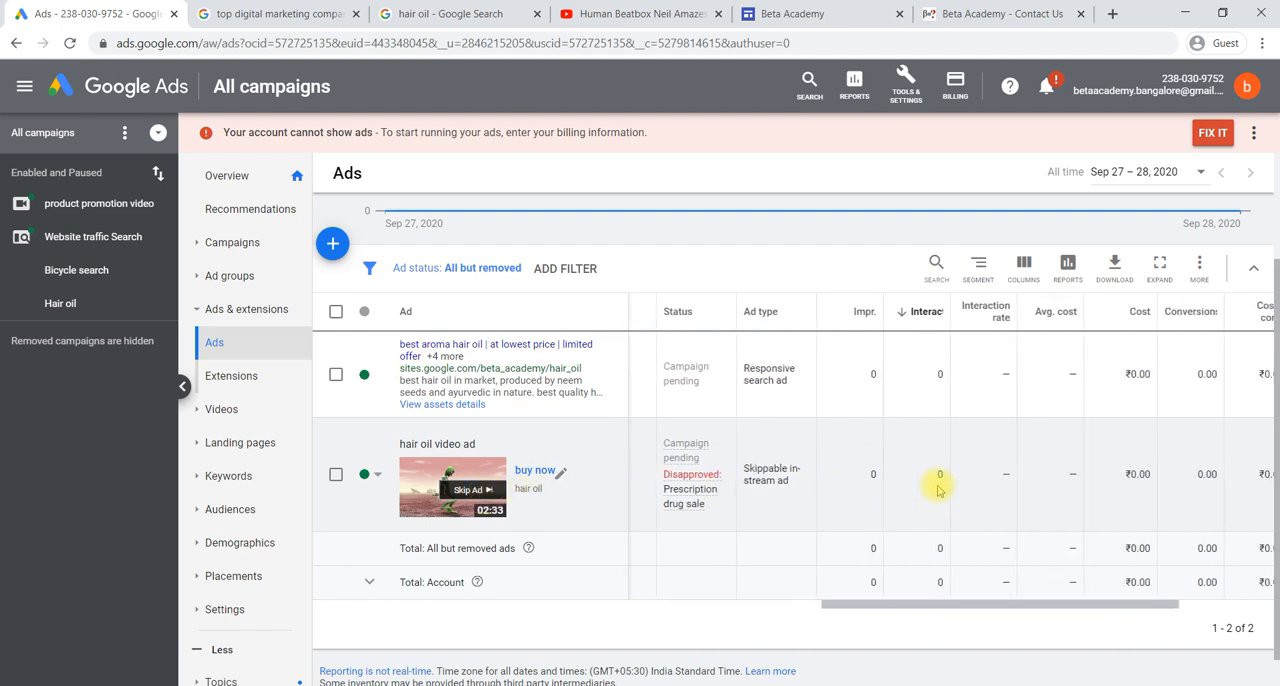
{"action": "scroll", "coordinate": [938, 490], "scroll_direction": "right", "scroll_amount": 2}
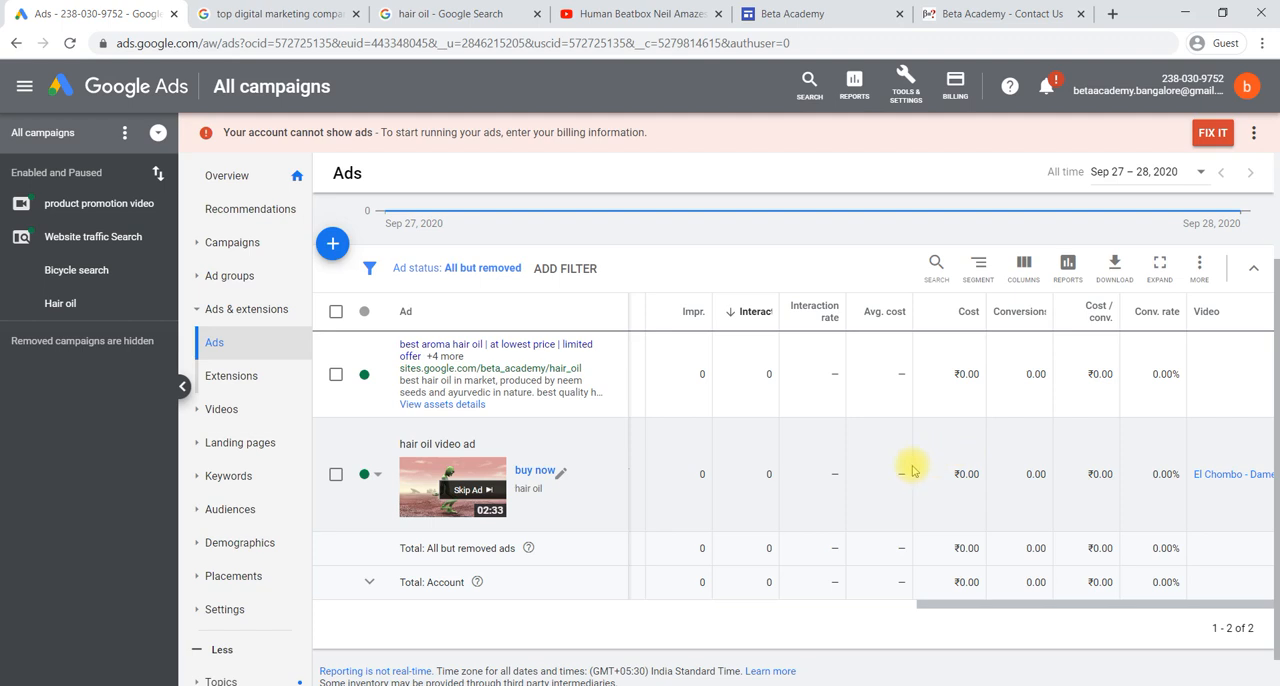
{"action": "scroll", "coordinate": [912, 470], "scroll_direction": "left", "scroll_amount": 5}
{"action": "scroll", "coordinate": [912, 470], "scroll_direction": "left", "scroll_amount": 2}
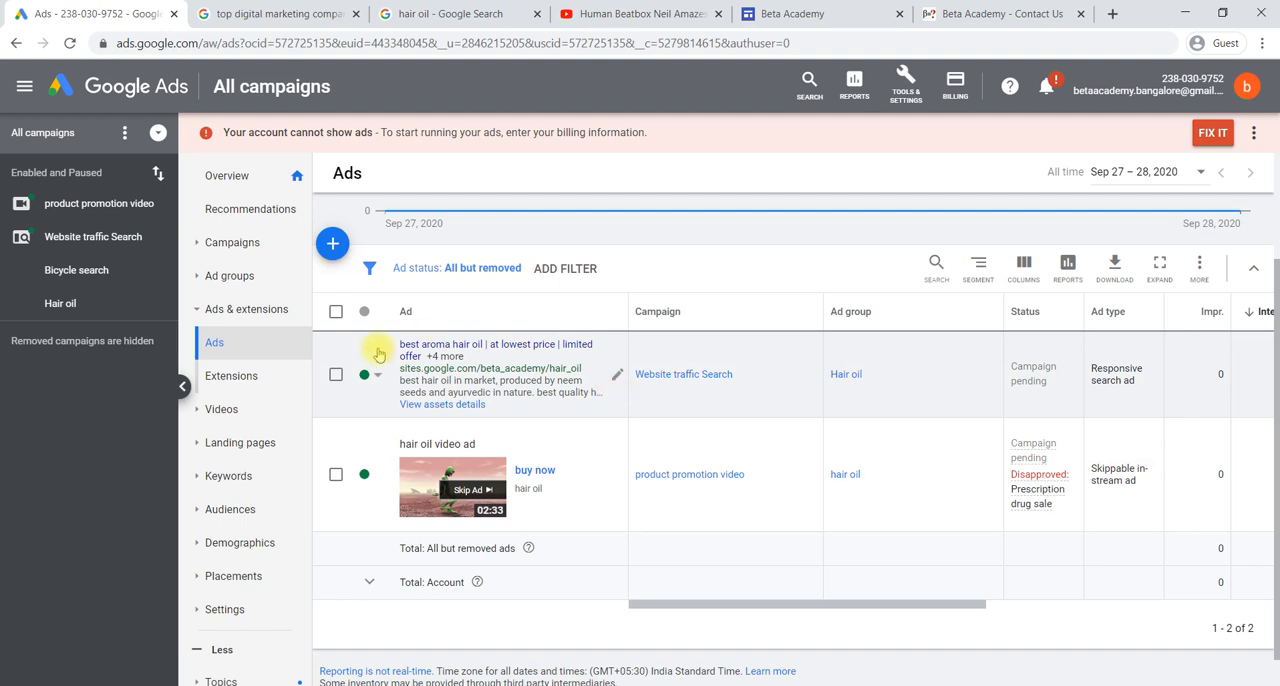
- Start a new responsive search ad in the Bicycle search ad group of the Website traffic Search campaign
{"action": "left_click", "coordinate": [333, 248]}
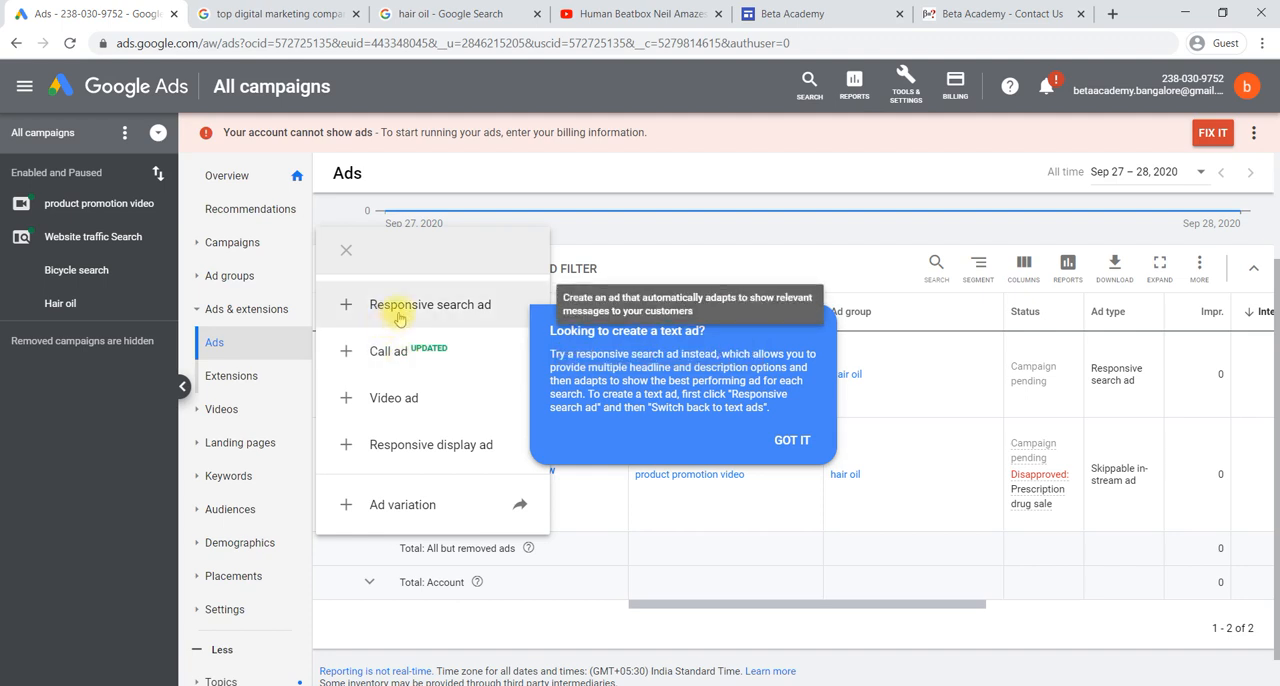
{"action": "left_click", "coordinate": [399, 312]}
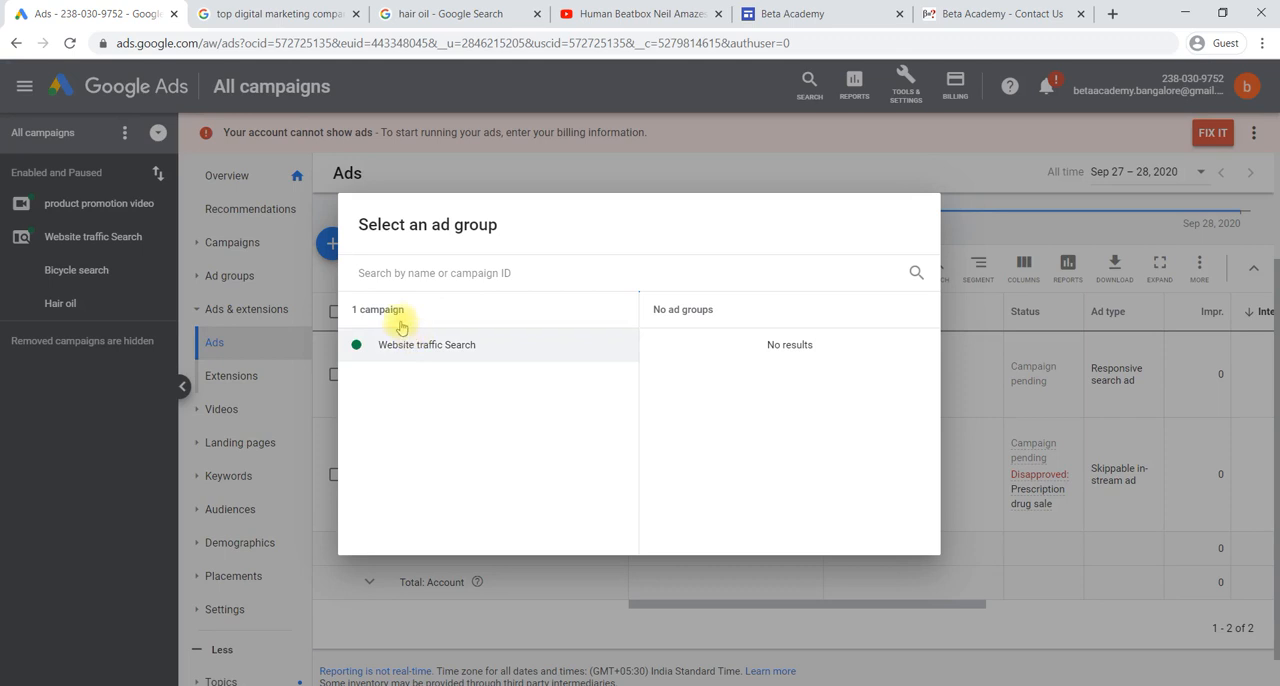
{"action": "left_click", "coordinate": [443, 355]}
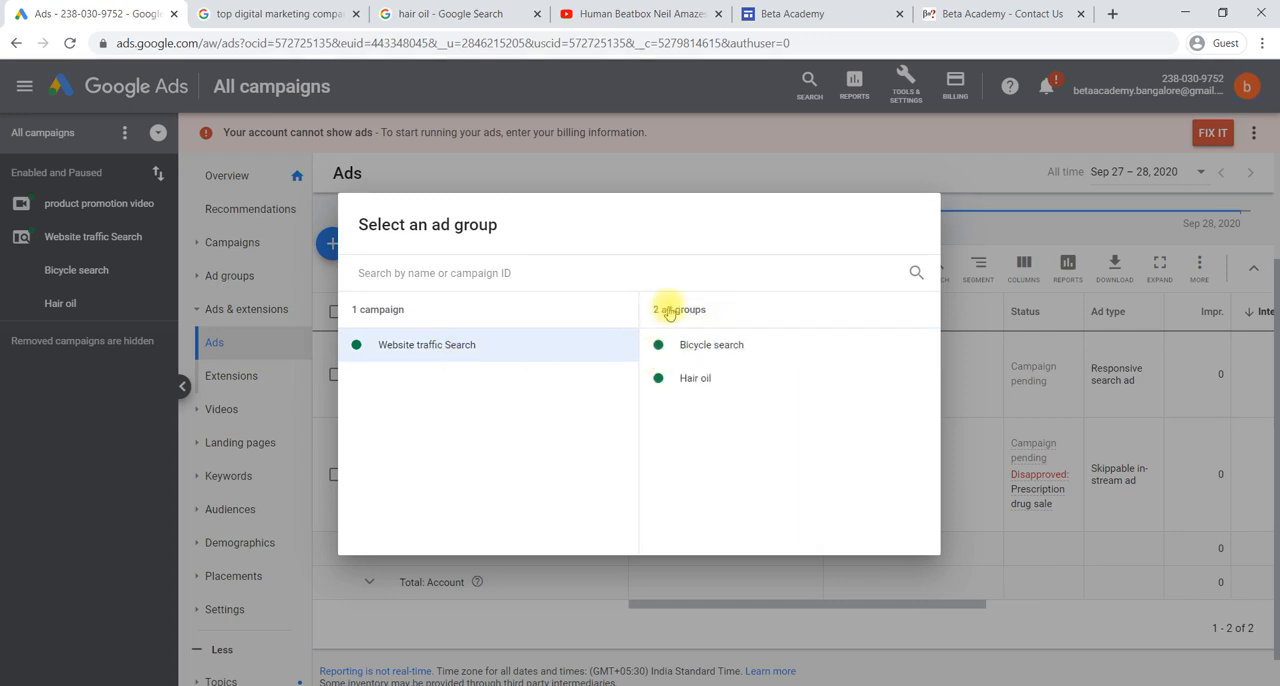
{"action": "left_click", "coordinate": [701, 350]}
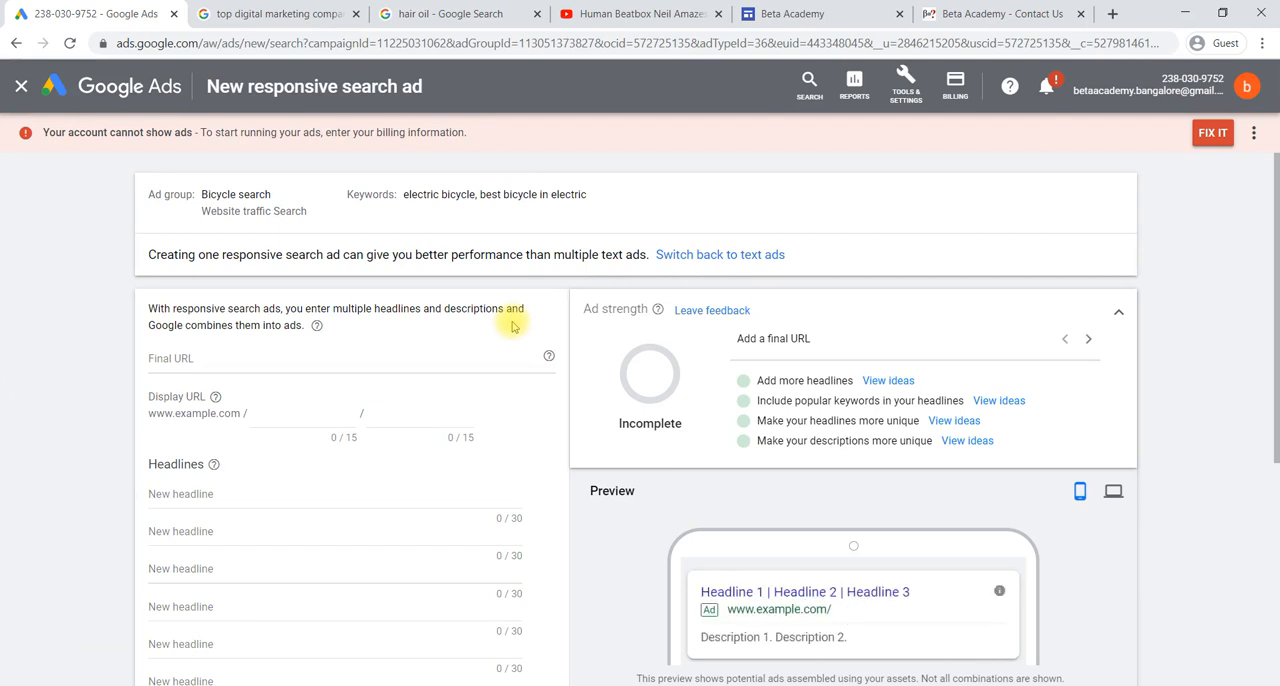
{"action": "left_click", "coordinate": [331, 358]}
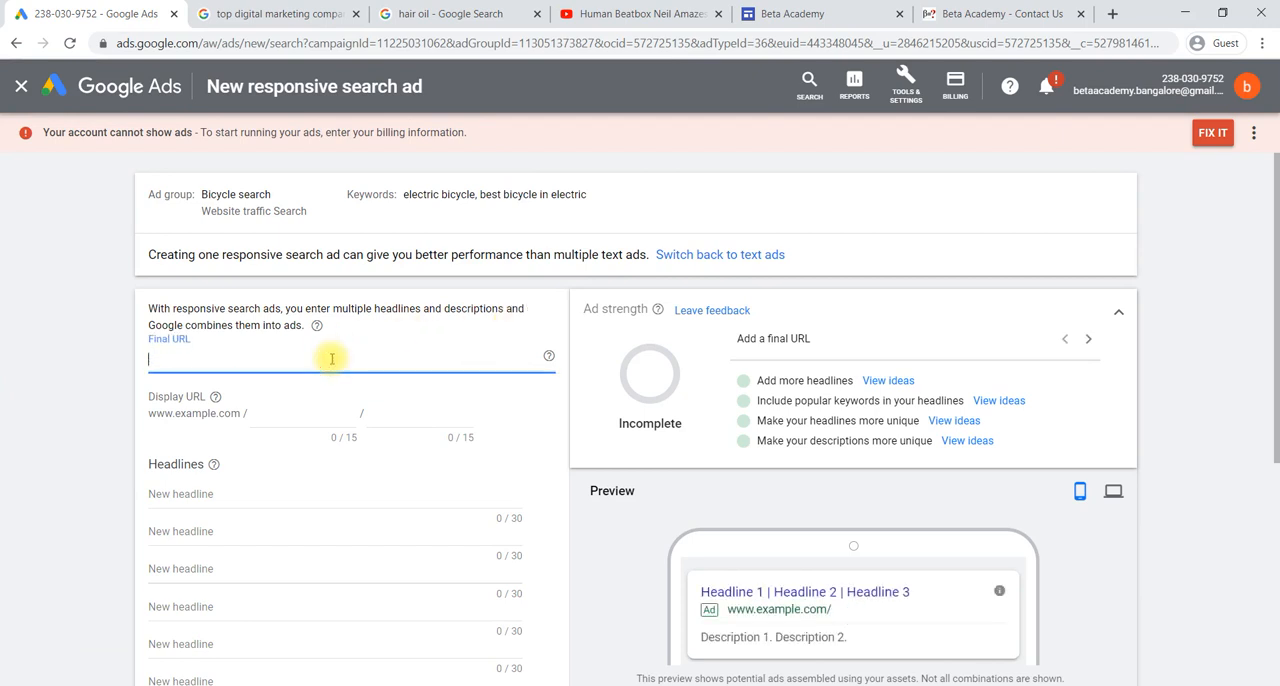
{"action": "type", "text": "https://sites.google.com/view/beta-academy/contact-us"}
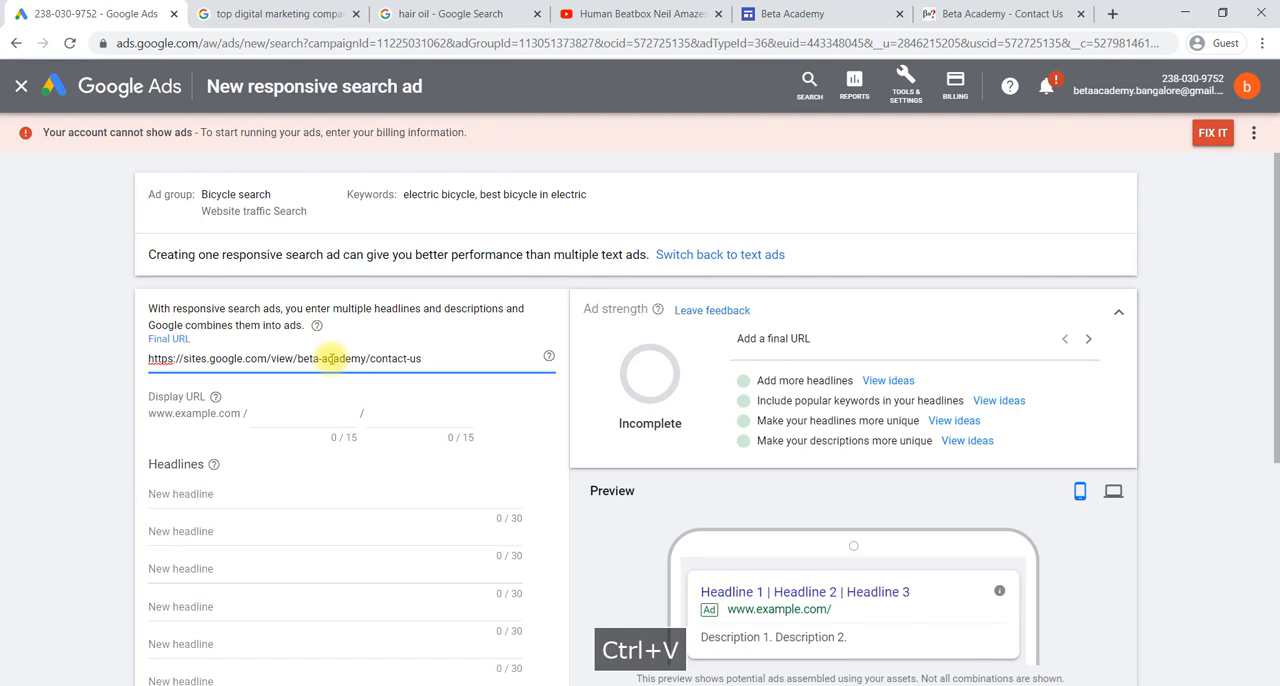
{"action": "scroll", "coordinate": [329, 352], "scroll_direction": "down", "scroll_amount": 1}
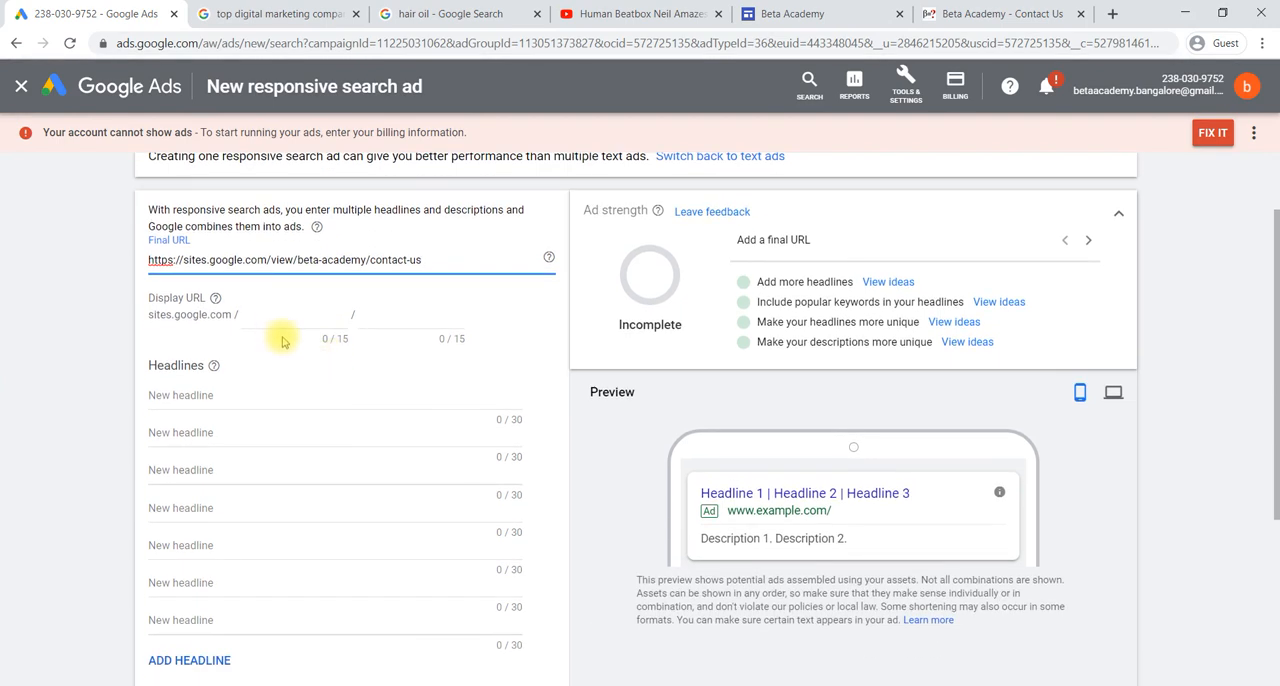
{"action": "left_click", "coordinate": [280, 326]}
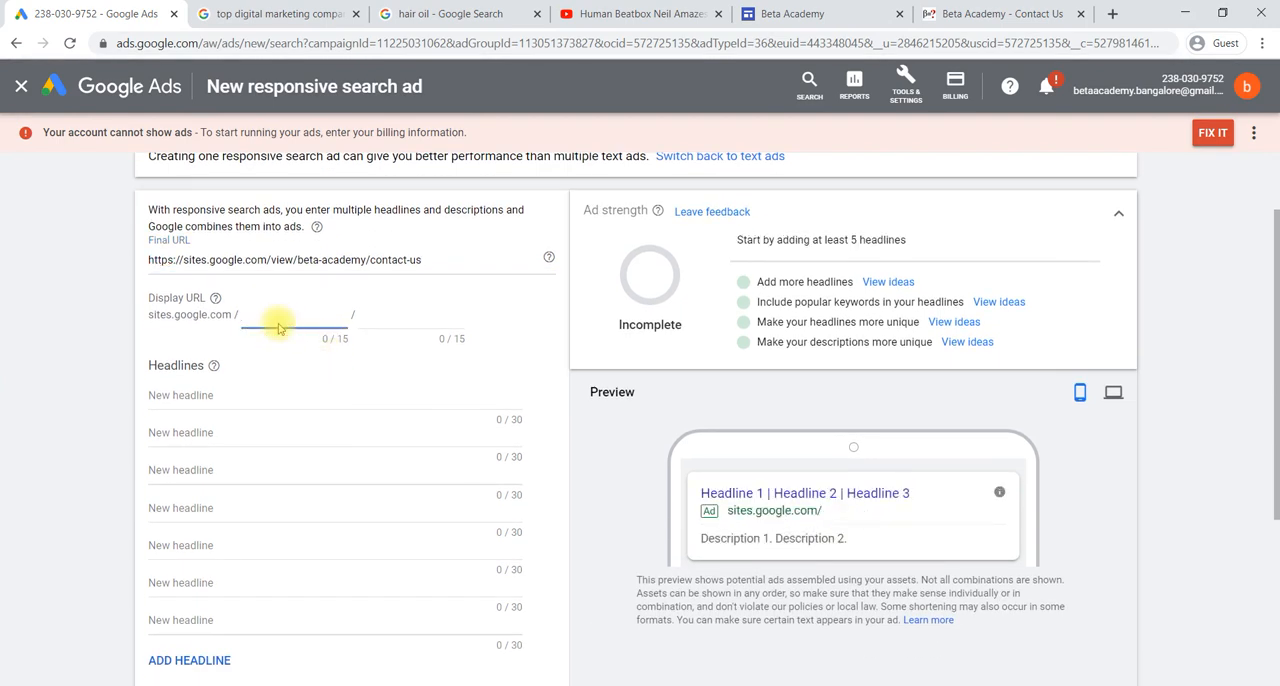
{"action": "type", "text": "bicycle"}
- Enter "best electric bicycle" as the first headline and "most efficient" as the second
{"action": "left_click", "coordinate": [234, 397]}
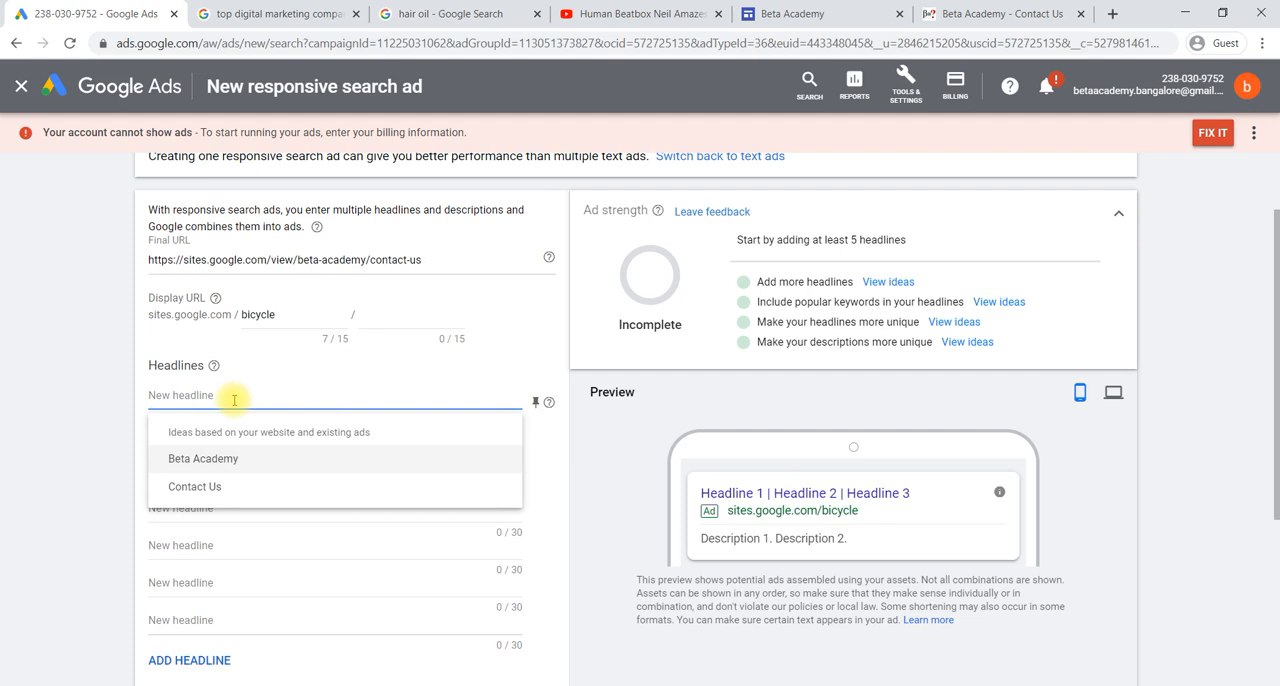
{"action": "type", "text": "be"}
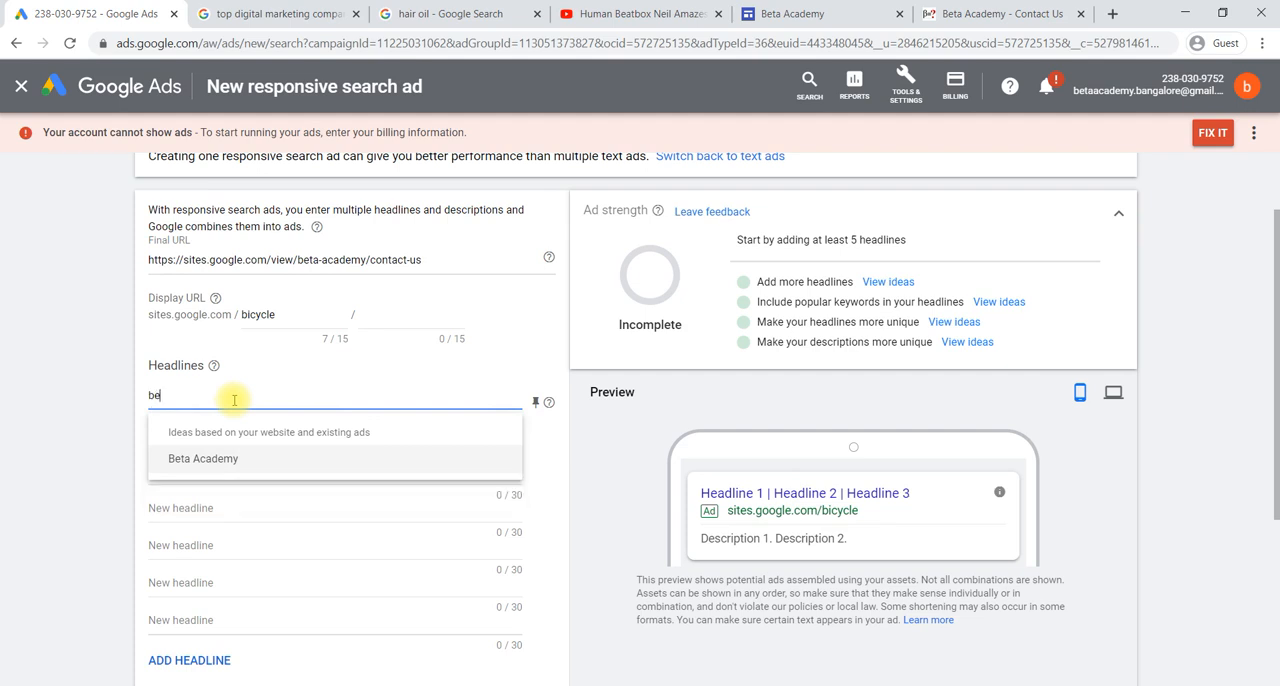
{"action": "type", "text": "st electric "}
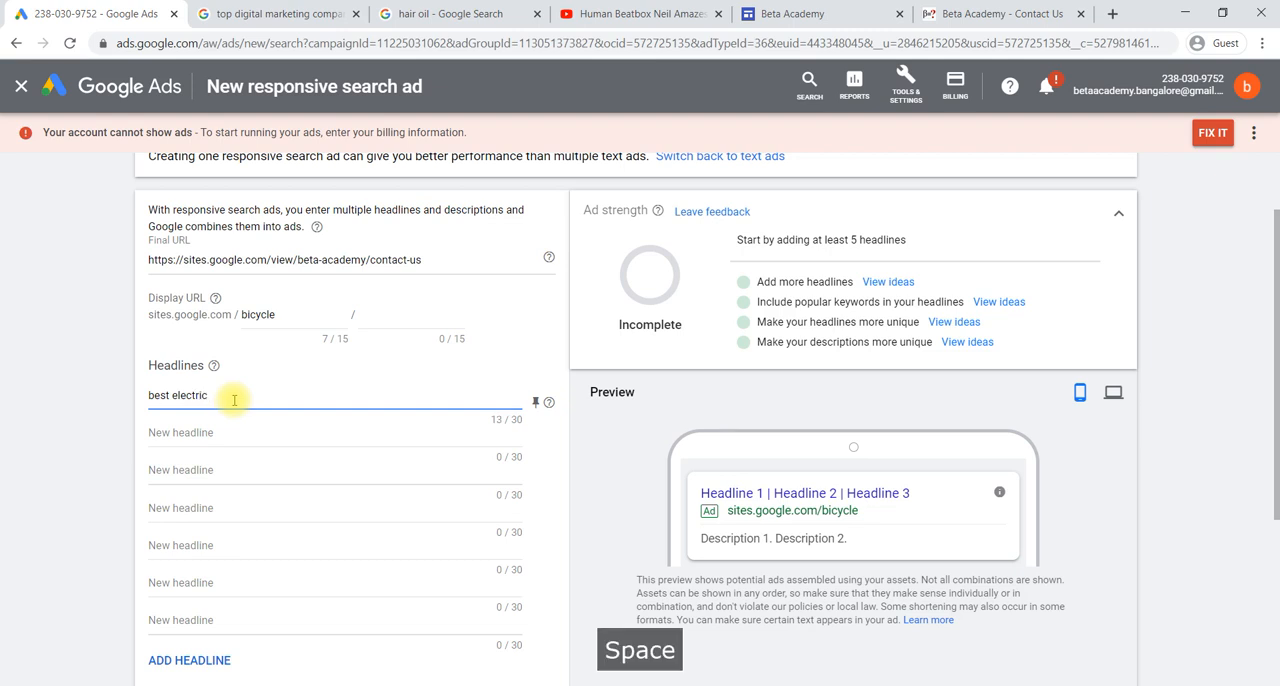
{"action": "type", "text": "bicycle"}
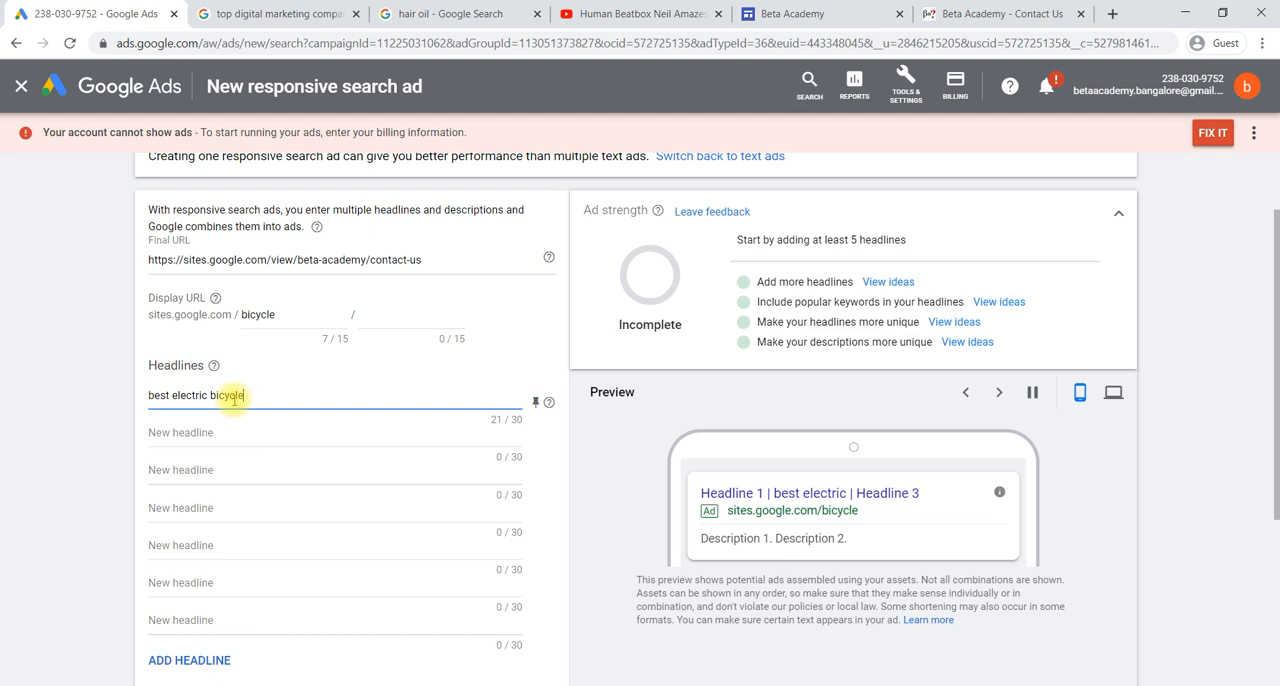
{"action": "left_click", "coordinate": [233, 433]}
{"action": "type", "text": "most e"}
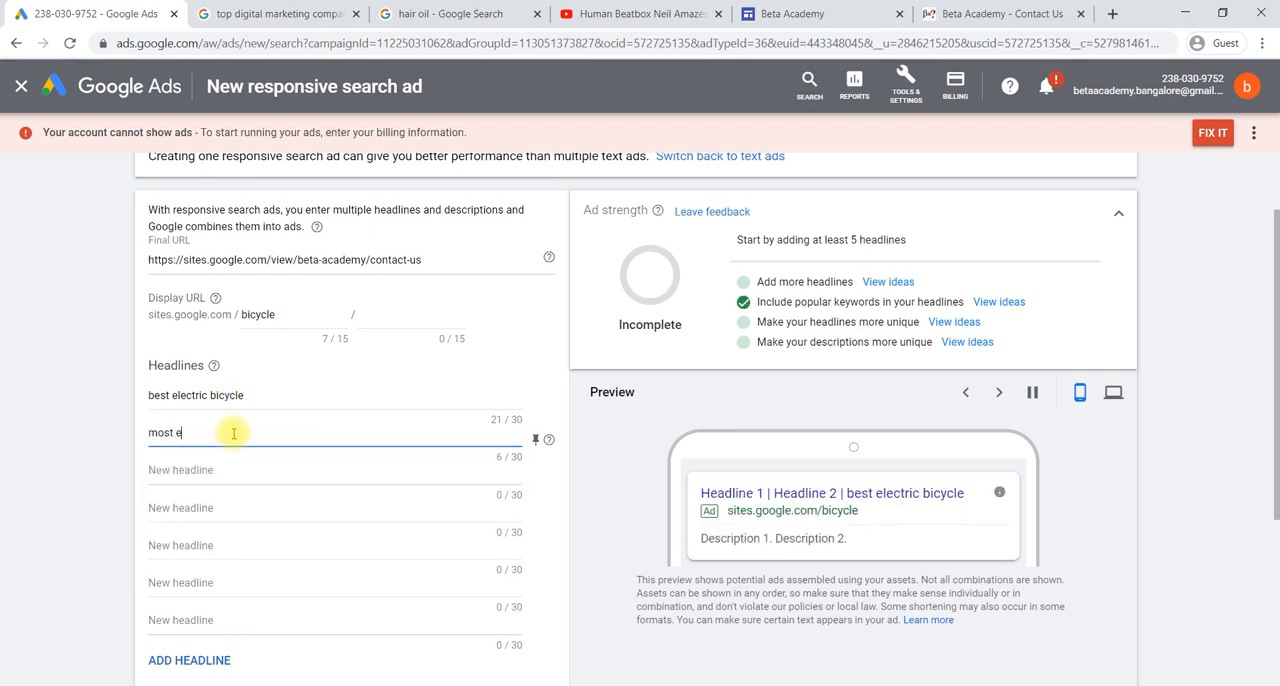
{"action": "type", "text": "fficient"}
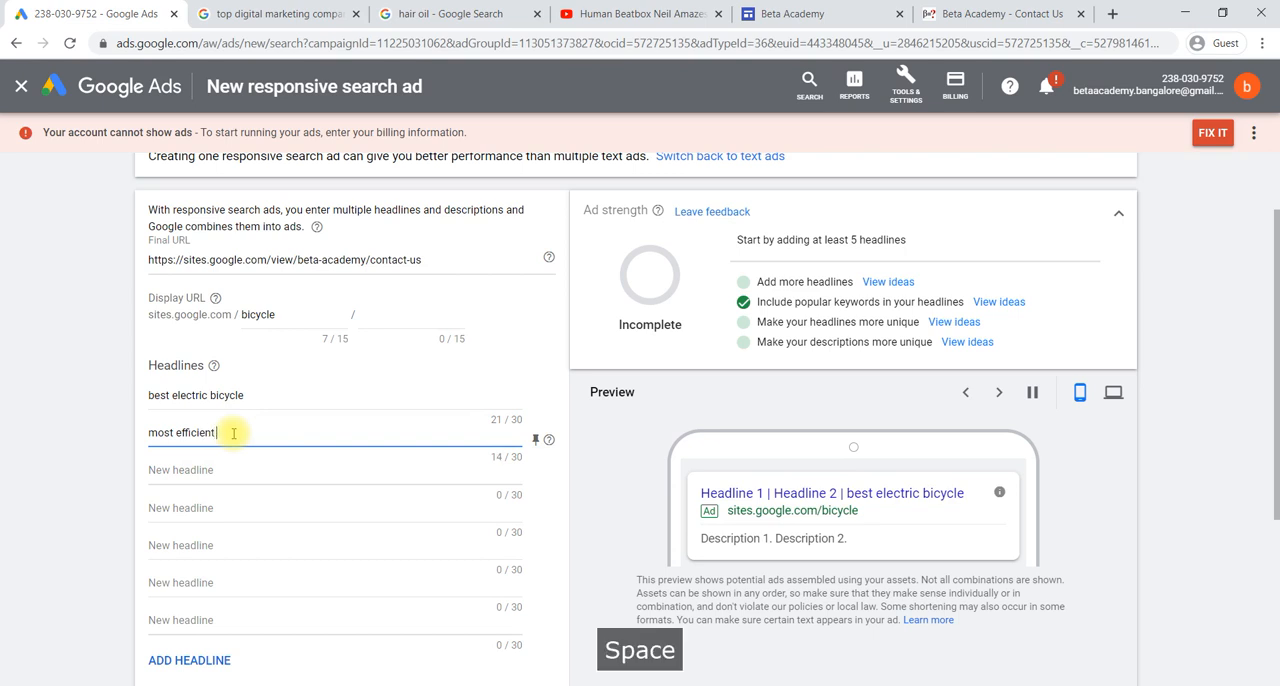
- Enter "power saving" as the third headline and "best in market" as the fourth
{"action": "left_click", "coordinate": [234, 470]}
{"action": "type", "text": "power saving"}
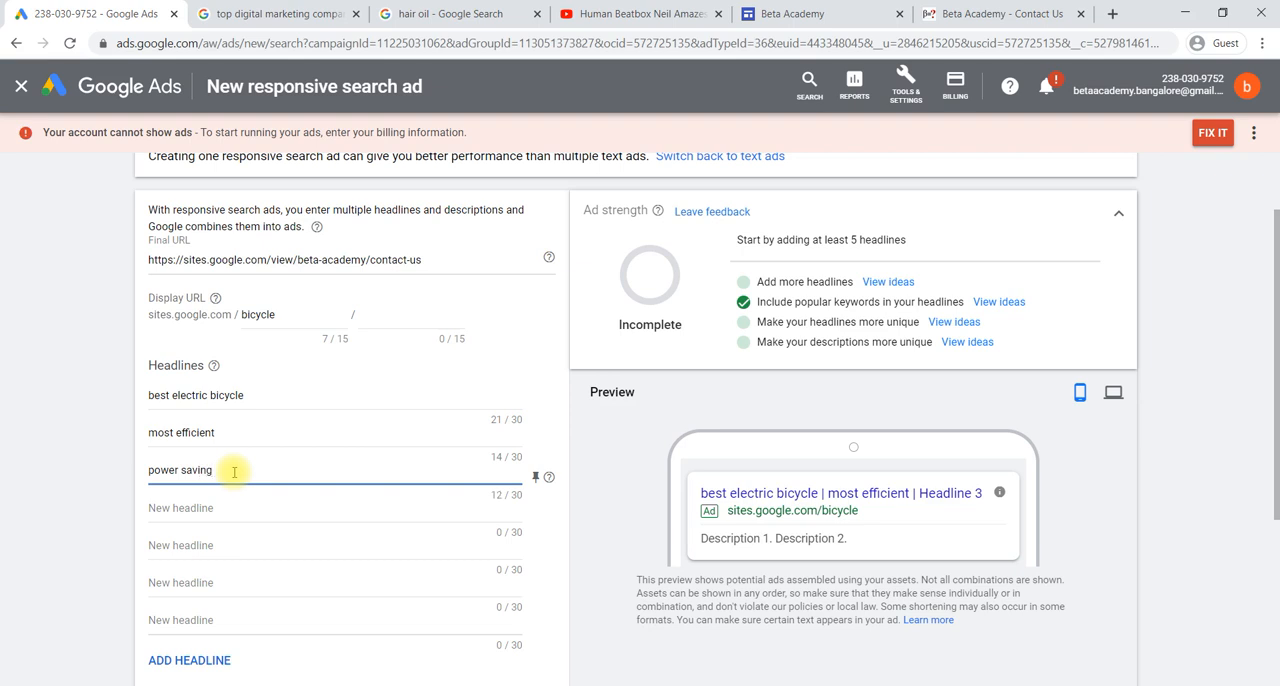
{"action": "left_click", "coordinate": [222, 510]}
{"action": "type", "text": "best l"}
{"action": "type", "text": "n market"}
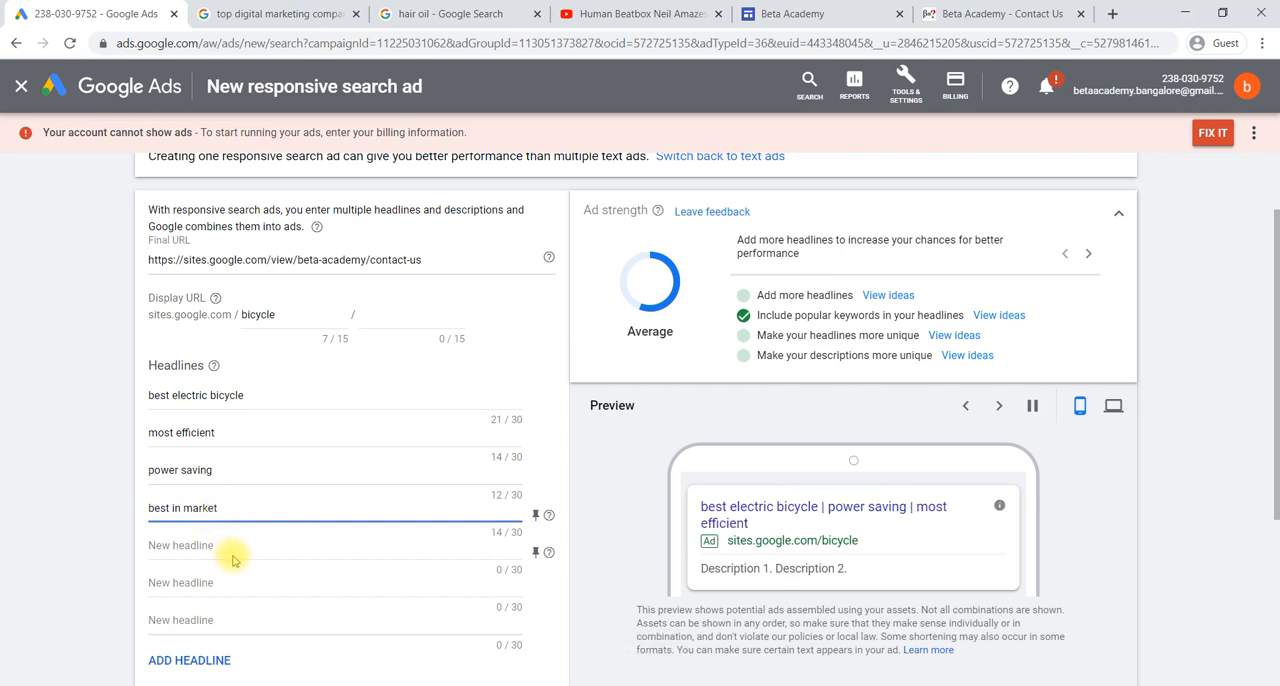
- Enter "we are manufacture of best quality electric bicycle at lower cost in market" as the ad's first description
{"action": "scroll", "coordinate": [232, 560], "scroll_direction": "down", "scroll_amount": 1}
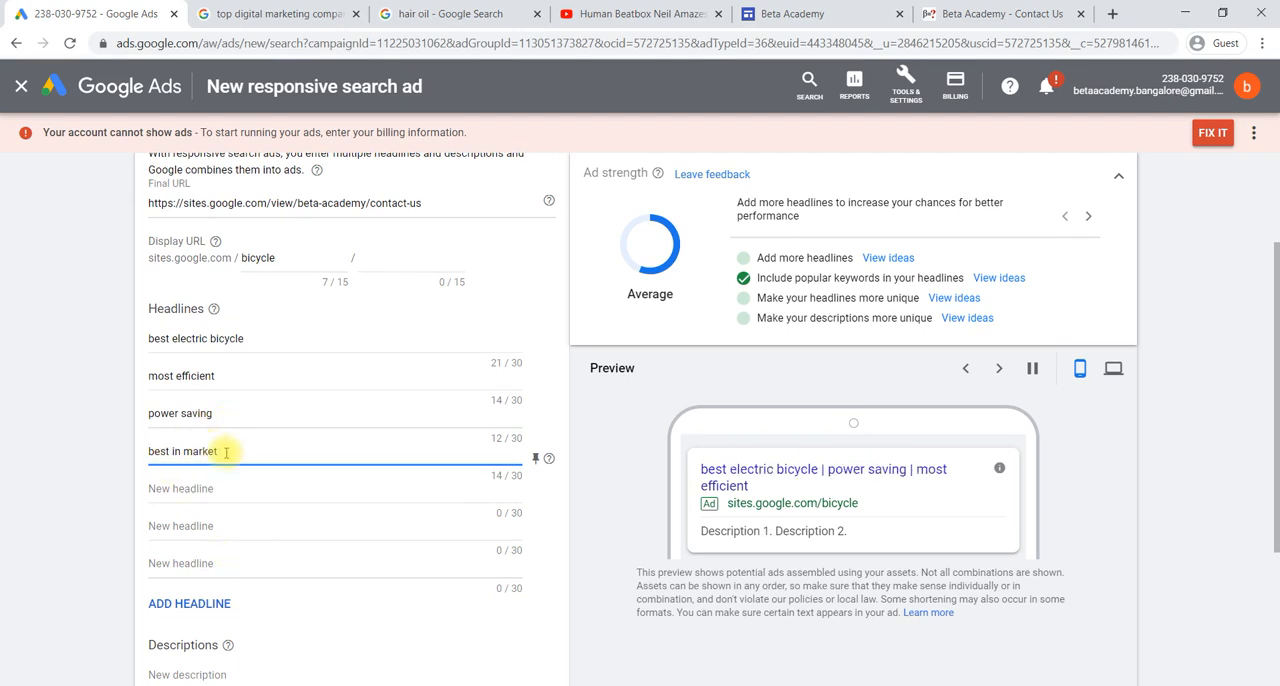
{"action": "scroll", "coordinate": [223, 429], "scroll_direction": "down", "scroll_amount": 1}
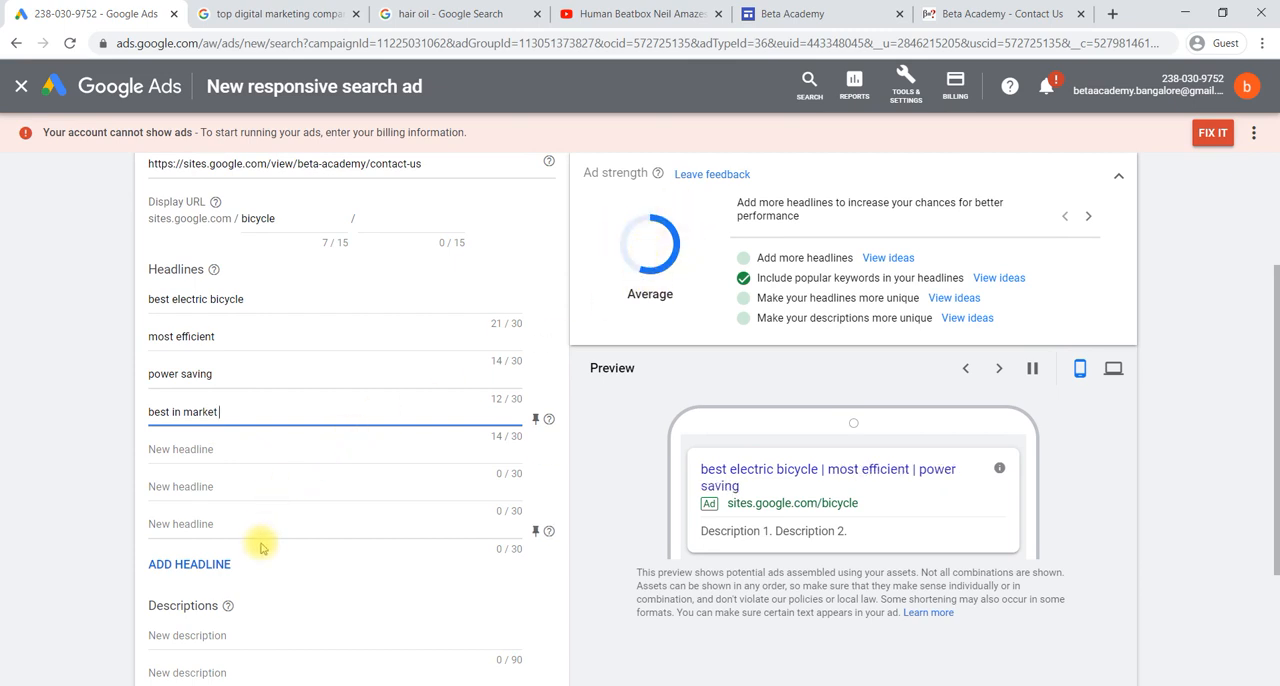
{"action": "scroll", "coordinate": [228, 608], "scroll_direction": "down", "scroll_amount": 1}
{"action": "left_click", "coordinate": [188, 577]}
{"action": "scroll", "coordinate": [188, 578], "scroll_direction": "down", "scroll_amount": 1}
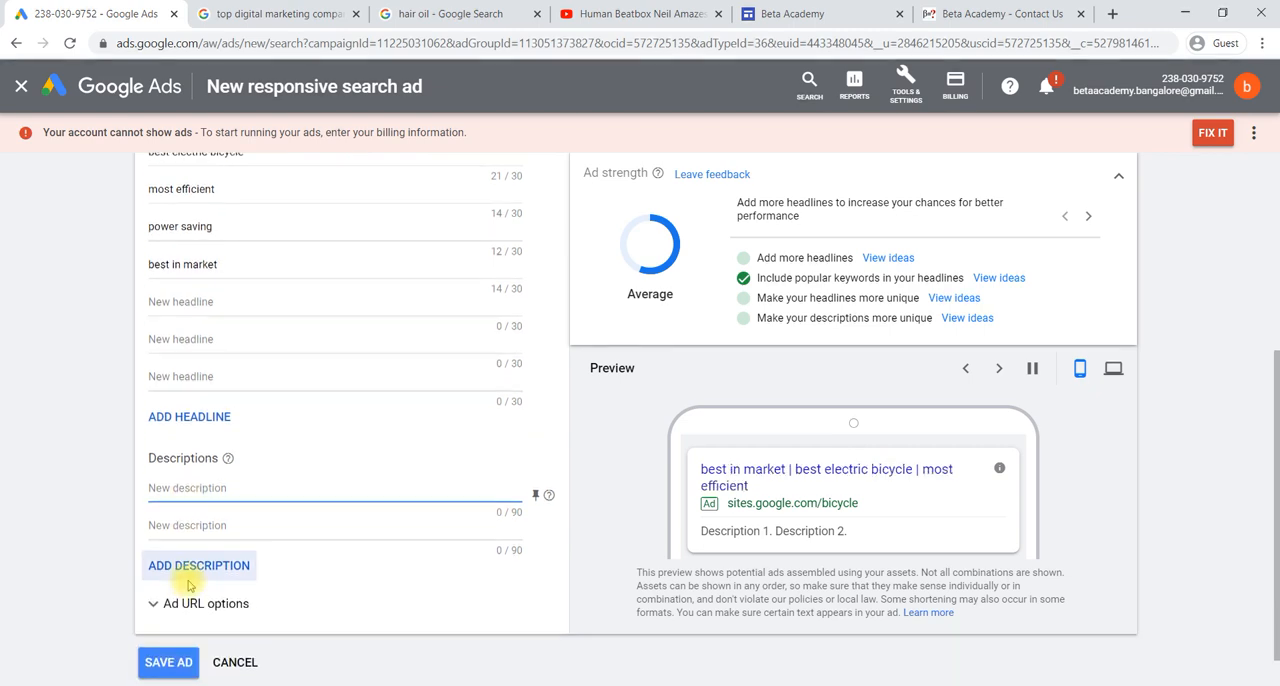
{"action": "type", "text": "we are"}
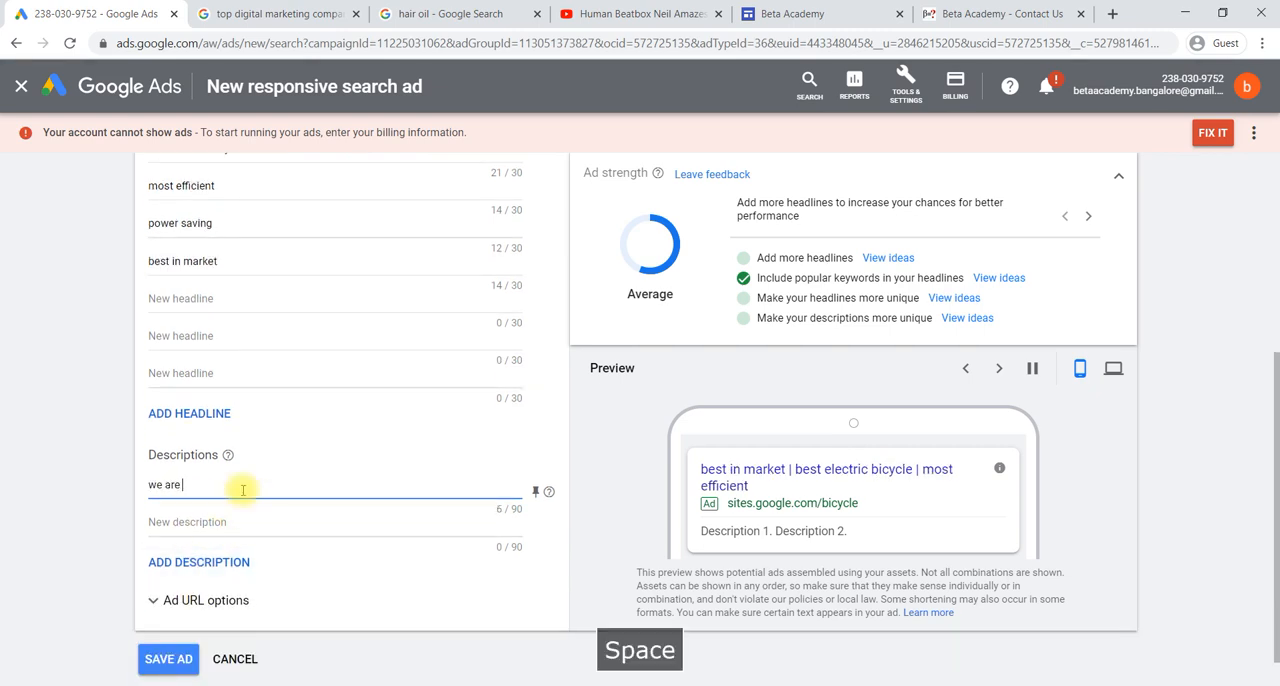
{"action": "type", "text": " manufactu"}
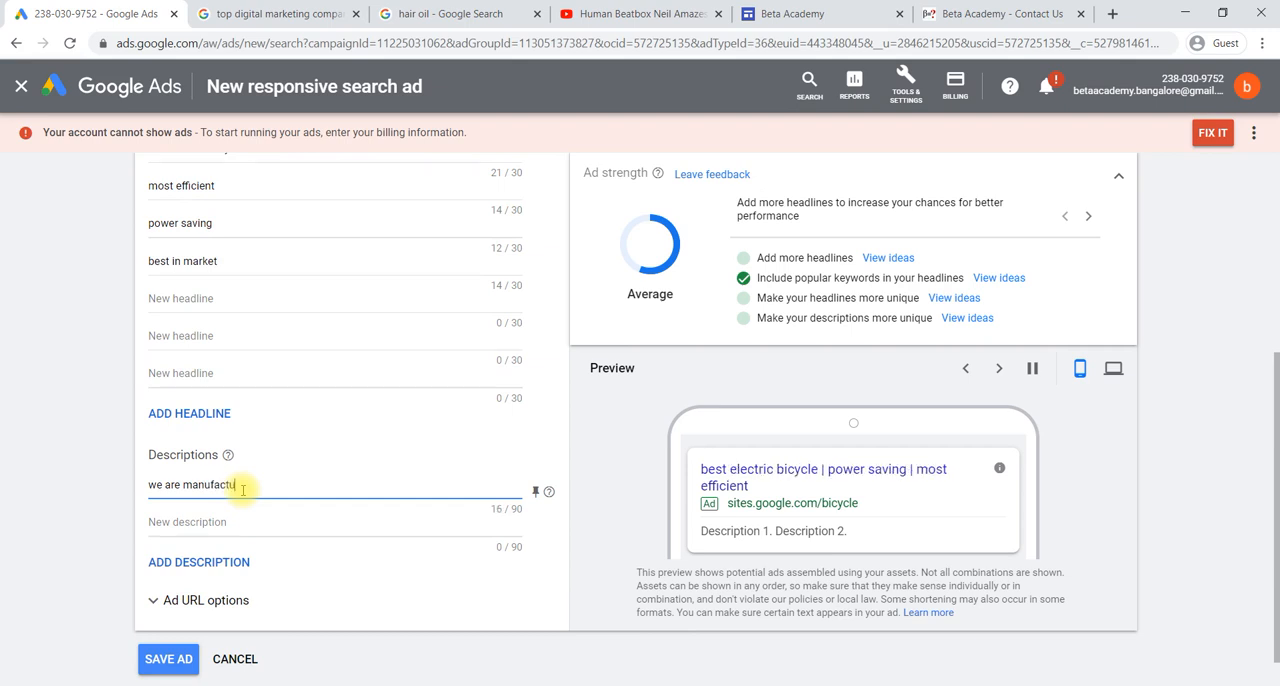
{"action": "type", "text": "re"}
{"action": "type", "text": " of"}
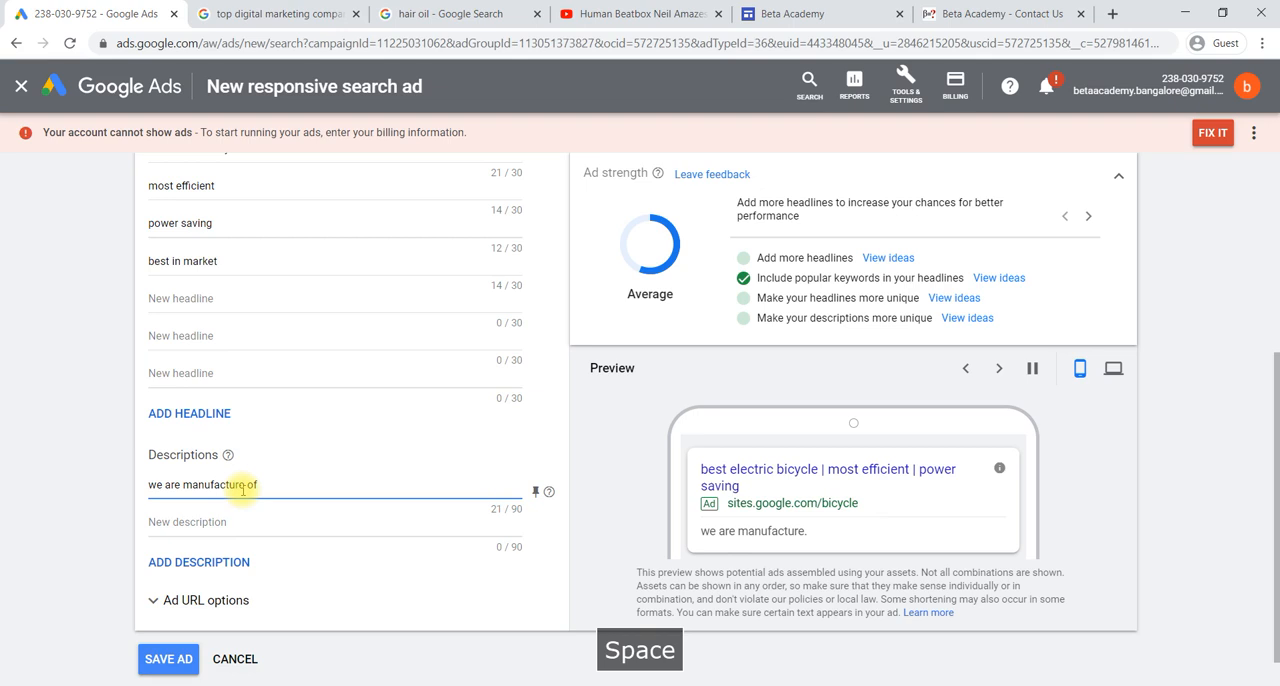
{"action": "type", "text": " best o"}
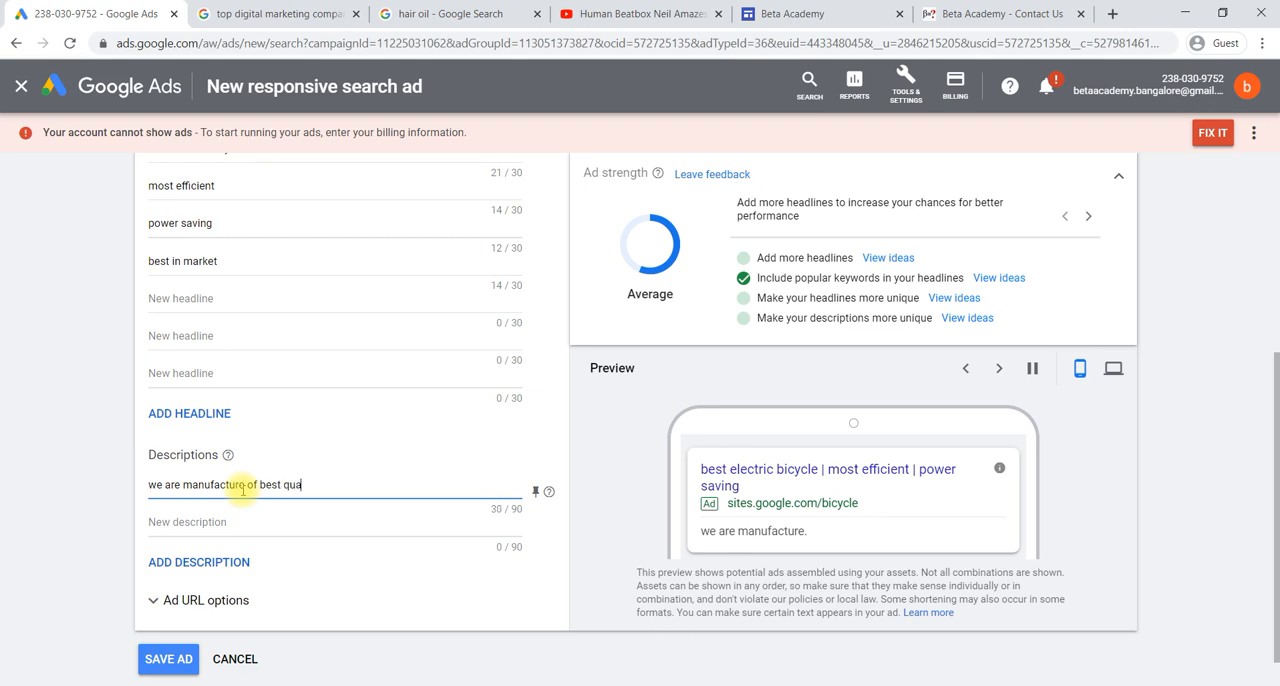
{"action": "type", "text": "uality electric"}
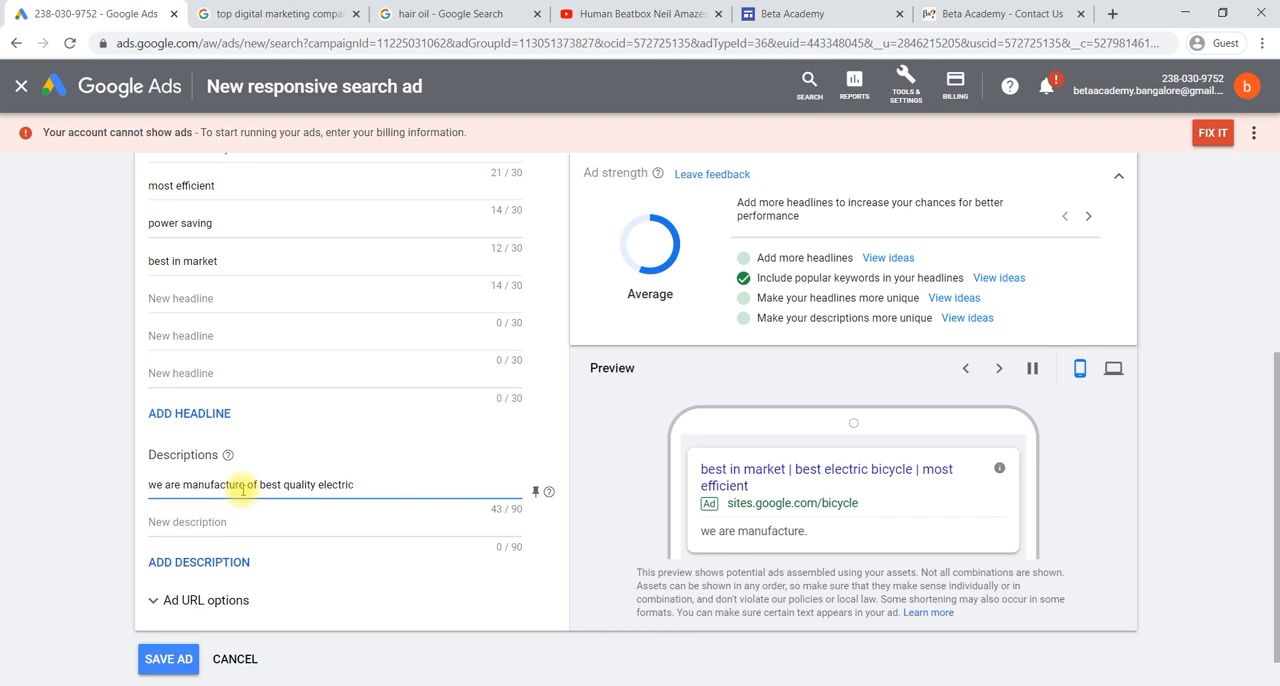
{"action": "type", "text": " bicyc"}
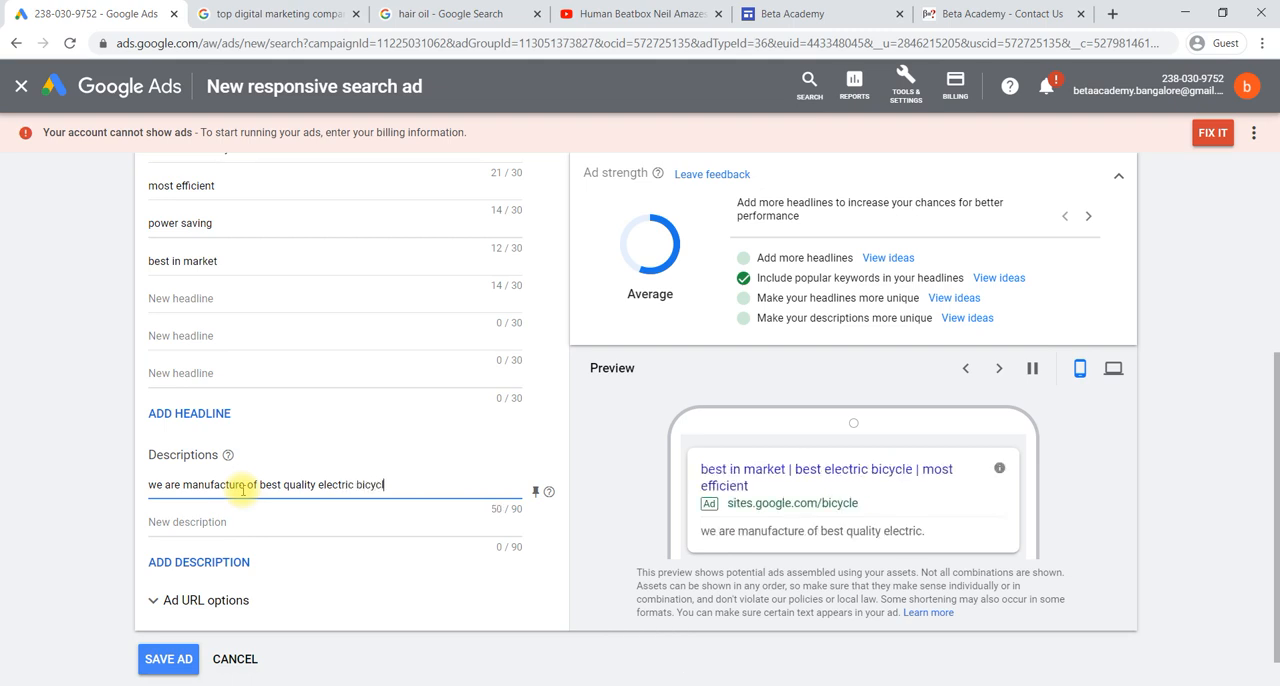
{"action": "type", "text": "le at lower cost in market"}
- Enter "best in india with rank 2 in market" as the second description and save the ad
{"action": "left_click", "coordinate": [206, 522]}
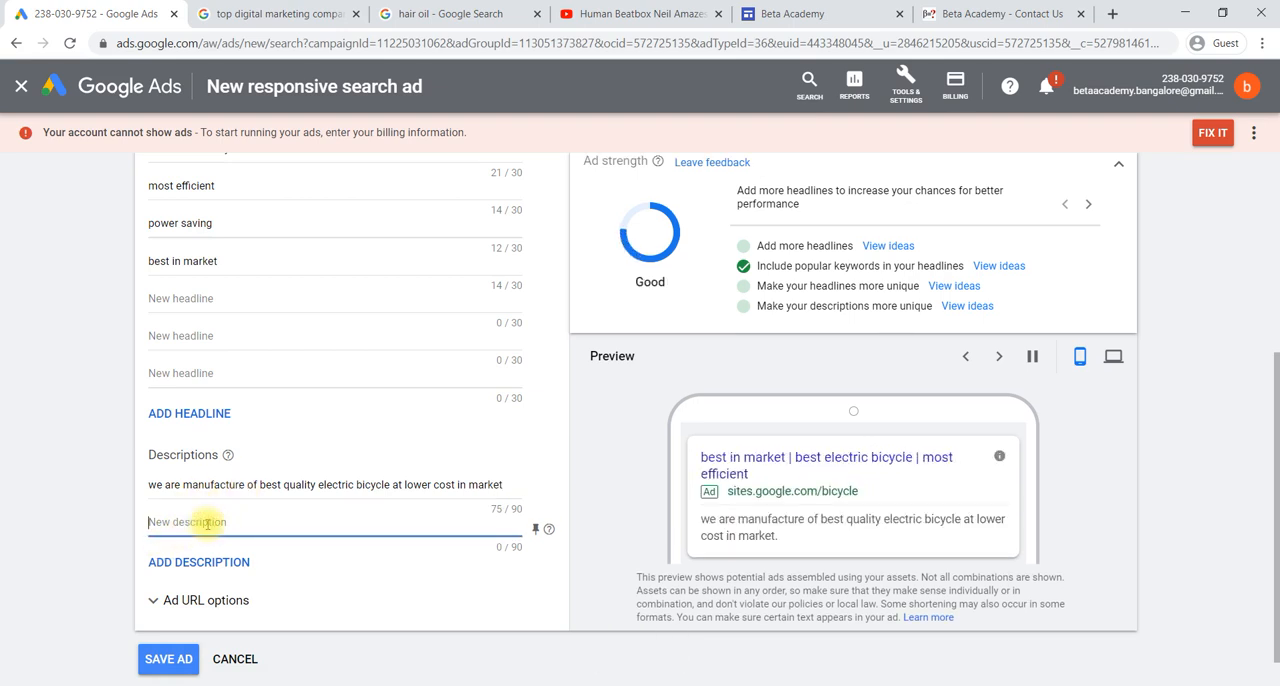
{"action": "type", "text": "best in"}
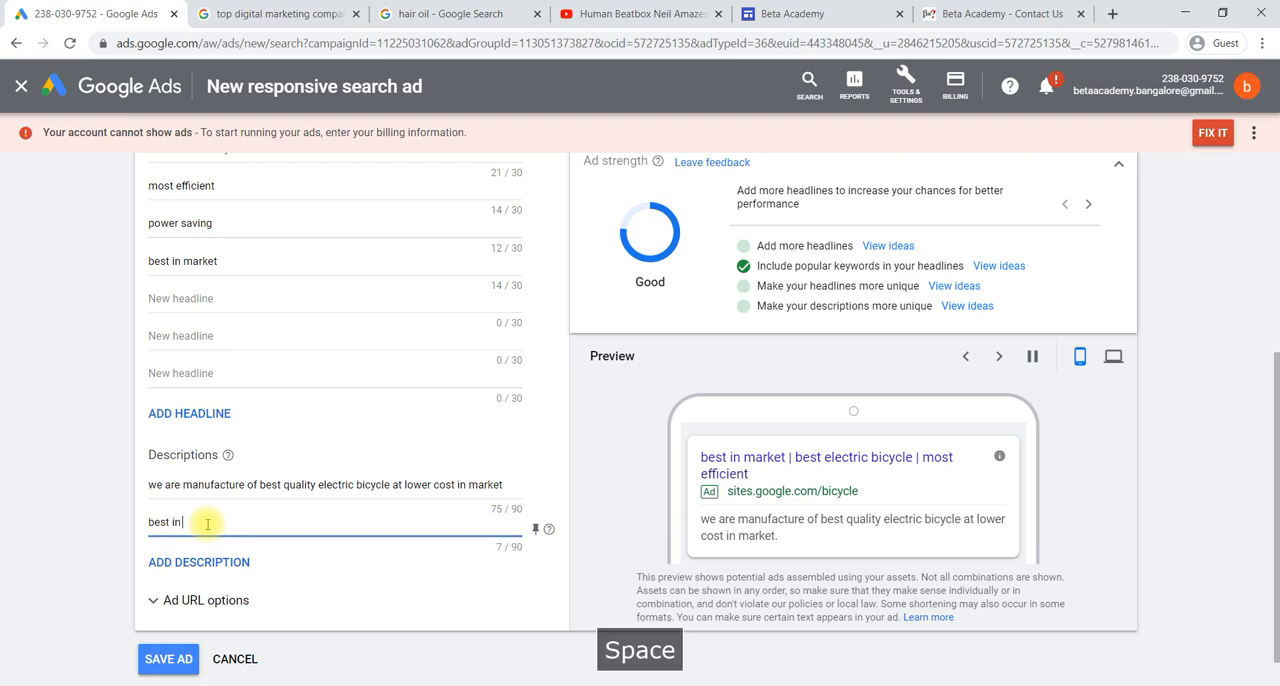
{"action": "type", "text": " india with"}
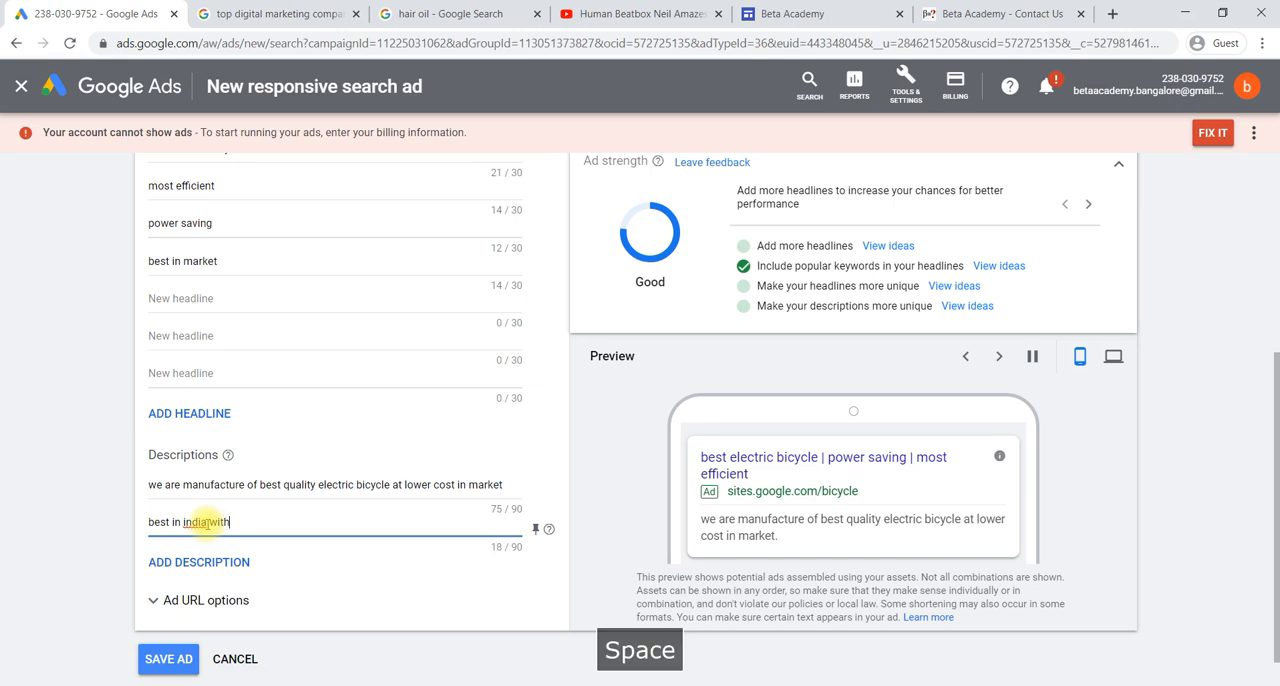
{"action": "type", "text": " rank "}
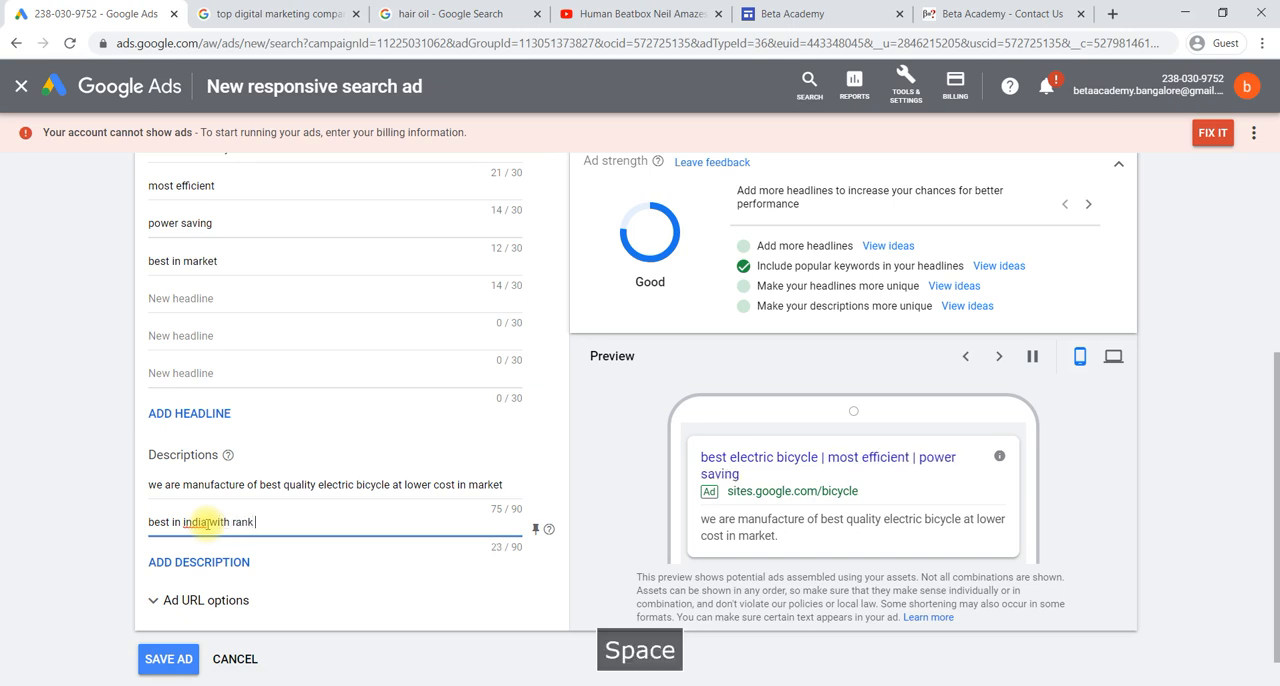
{"action": "type", "text": " 2"}
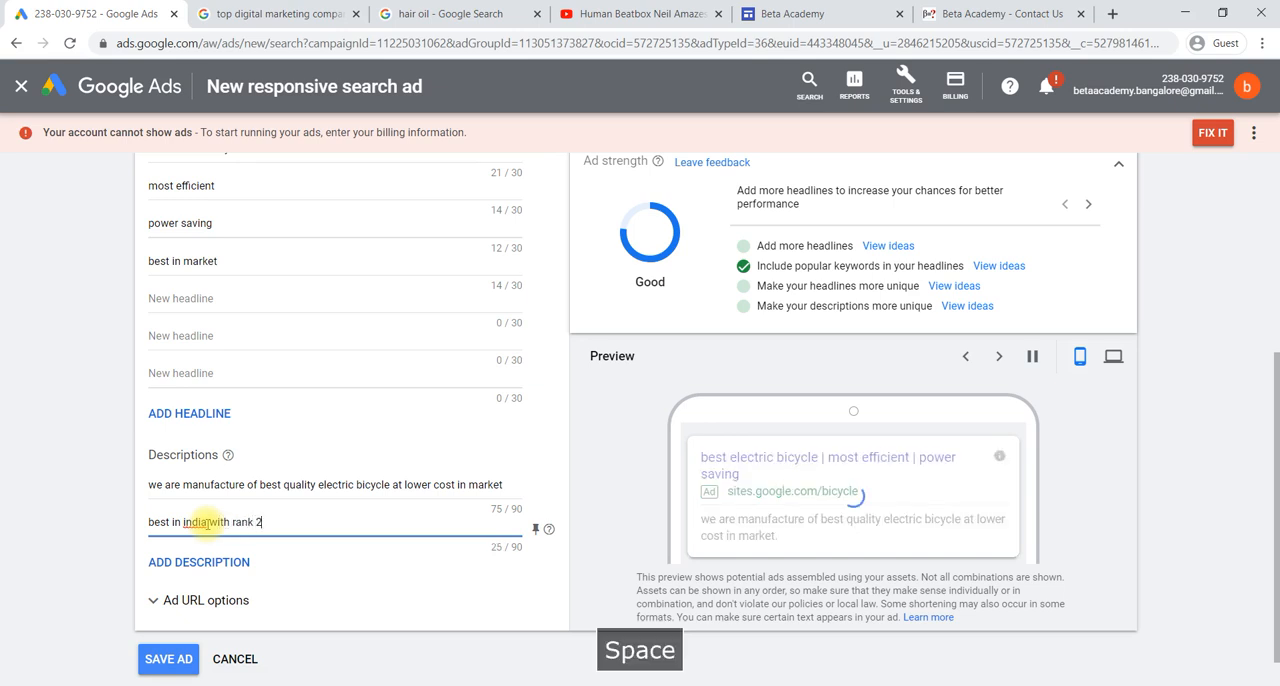
{"action": "type", "text": " in market with"}
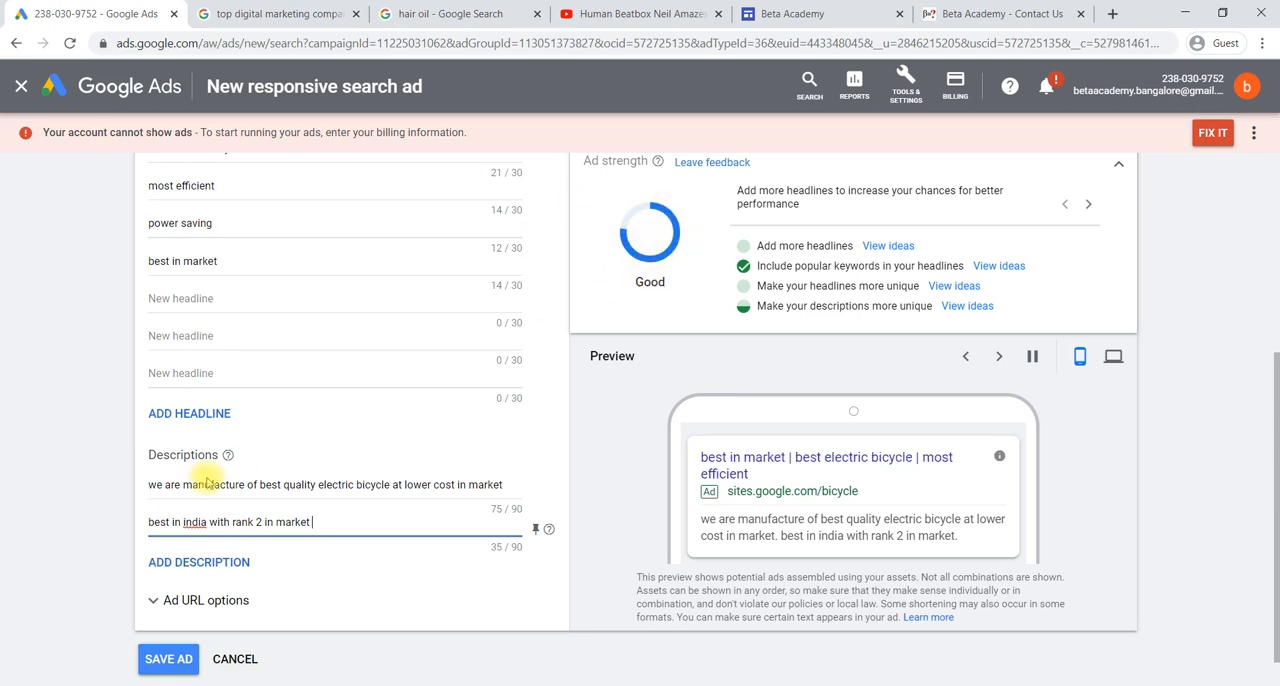
{"action": "scroll", "coordinate": [335, 466], "scroll_direction": "down", "scroll_amount": 1}
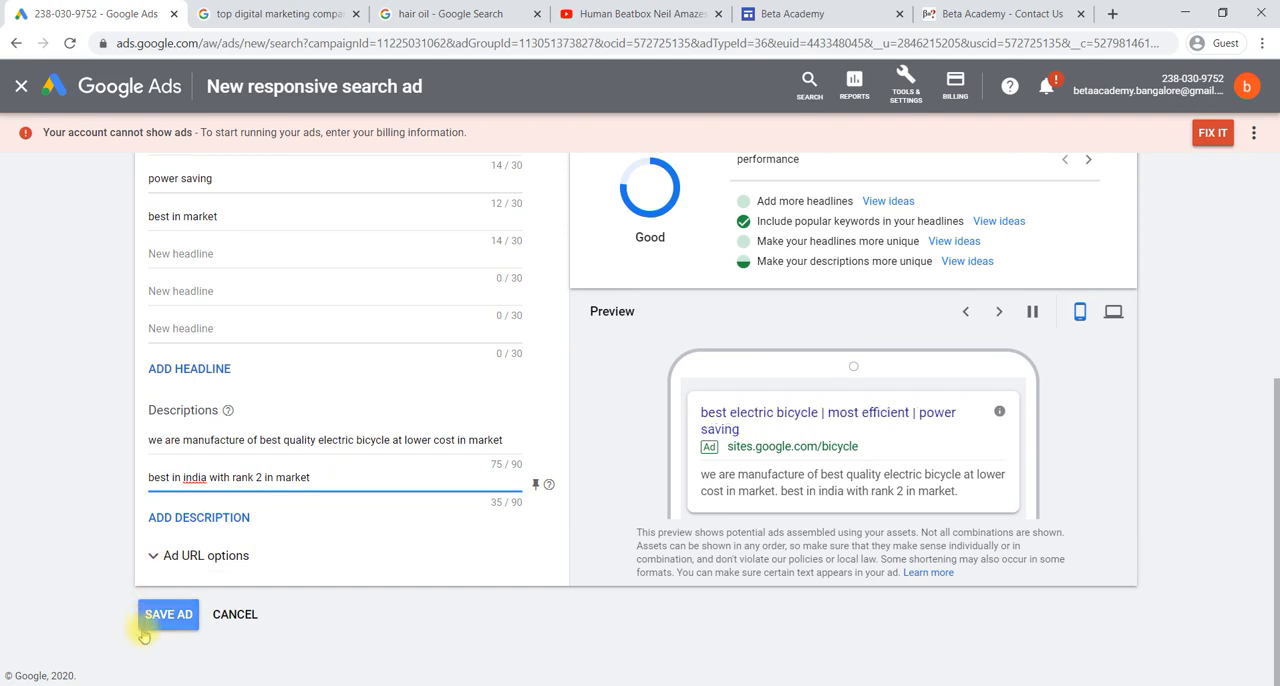
{"action": "left_click", "coordinate": [164, 616]}
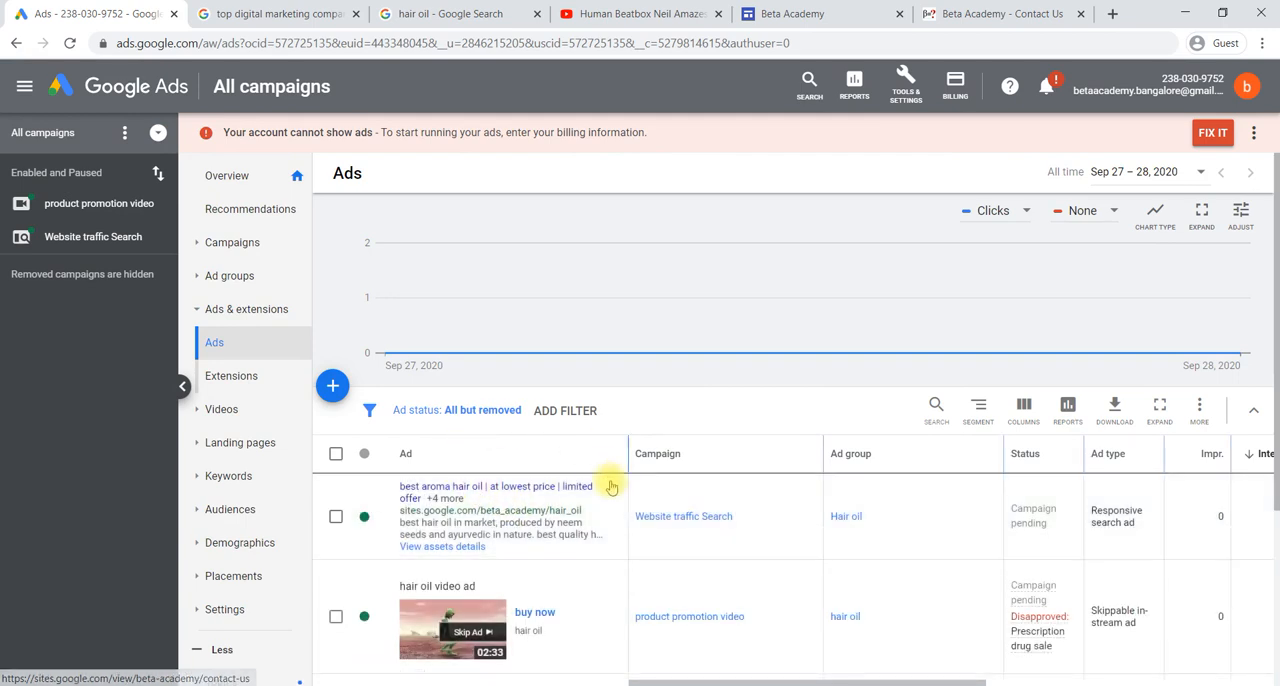
- Examine the campaign, ad group, status, ad type and performance columns for every ad in the Ads list
{"action": "scroll", "coordinate": [601, 515], "scroll_direction": "down", "scroll_amount": 2}
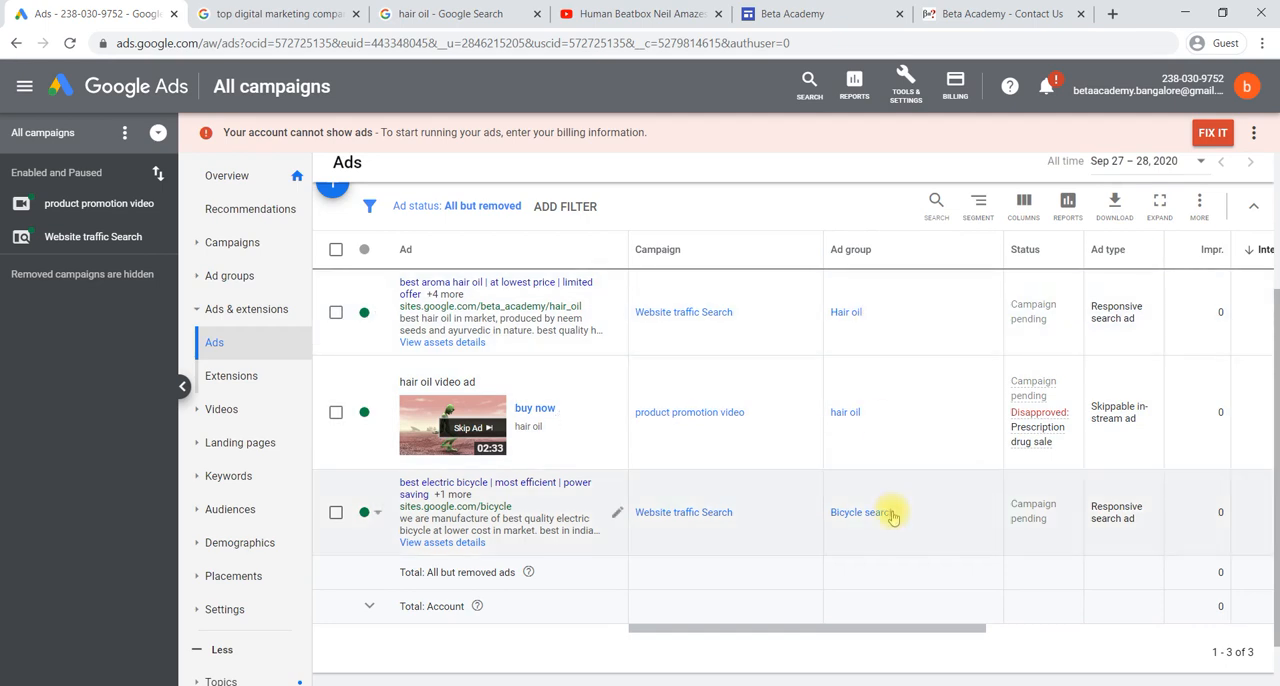
{"action": "scroll", "coordinate": [945, 520], "scroll_direction": "right", "scroll_amount": 5}
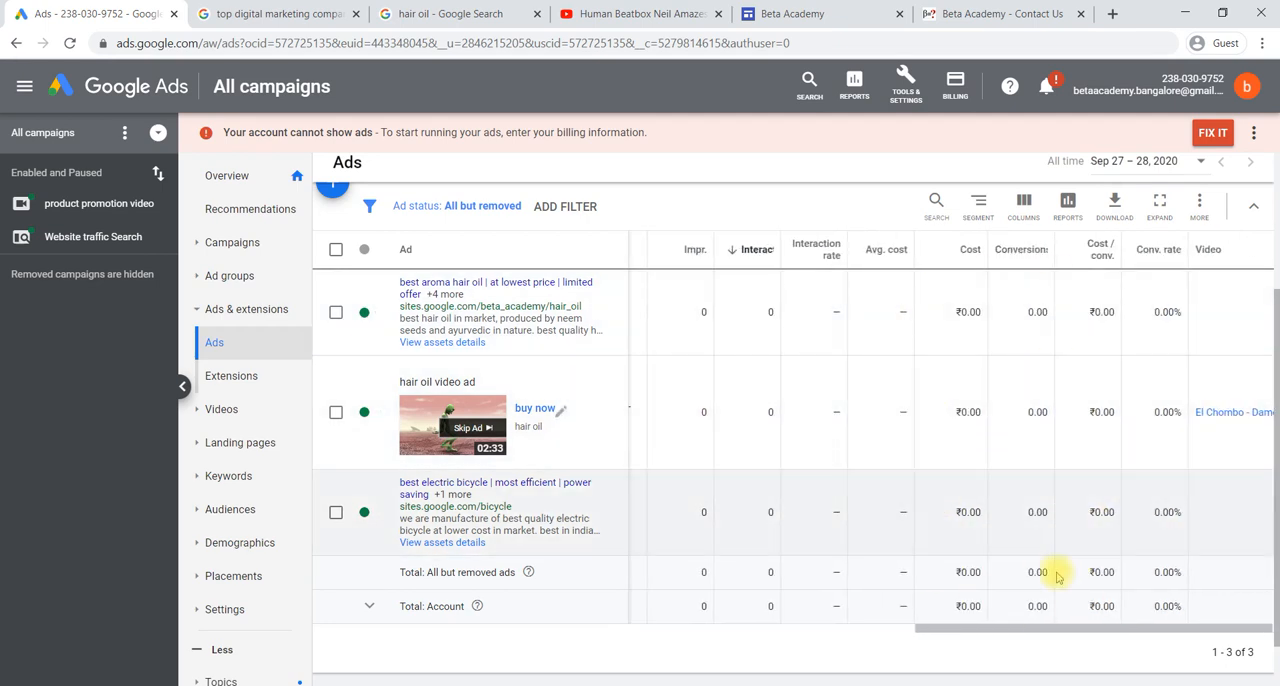
{"action": "scroll", "coordinate": [997, 455], "scroll_direction": "left", "scroll_amount": 5}
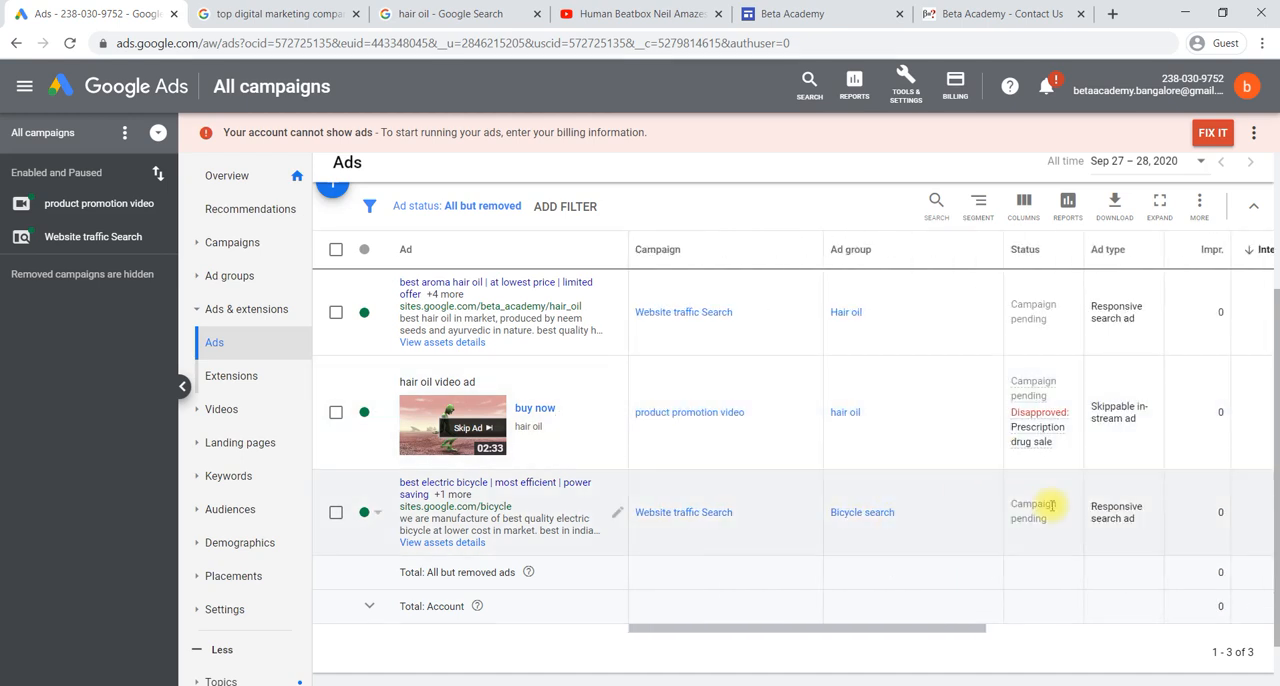
{"action": "scroll", "coordinate": [1051, 506], "scroll_direction": "right", "scroll_amount": 5}
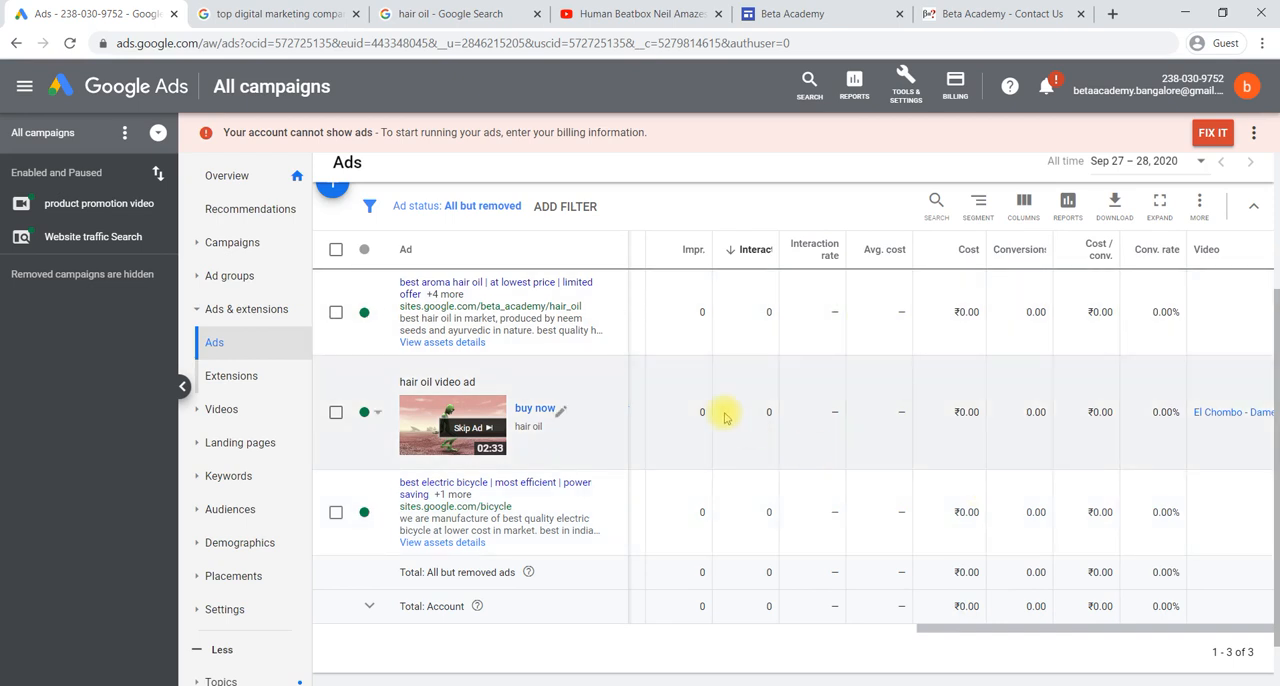
{"action": "scroll", "coordinate": [475, 360], "scroll_direction": "up", "scroll_amount": 1}
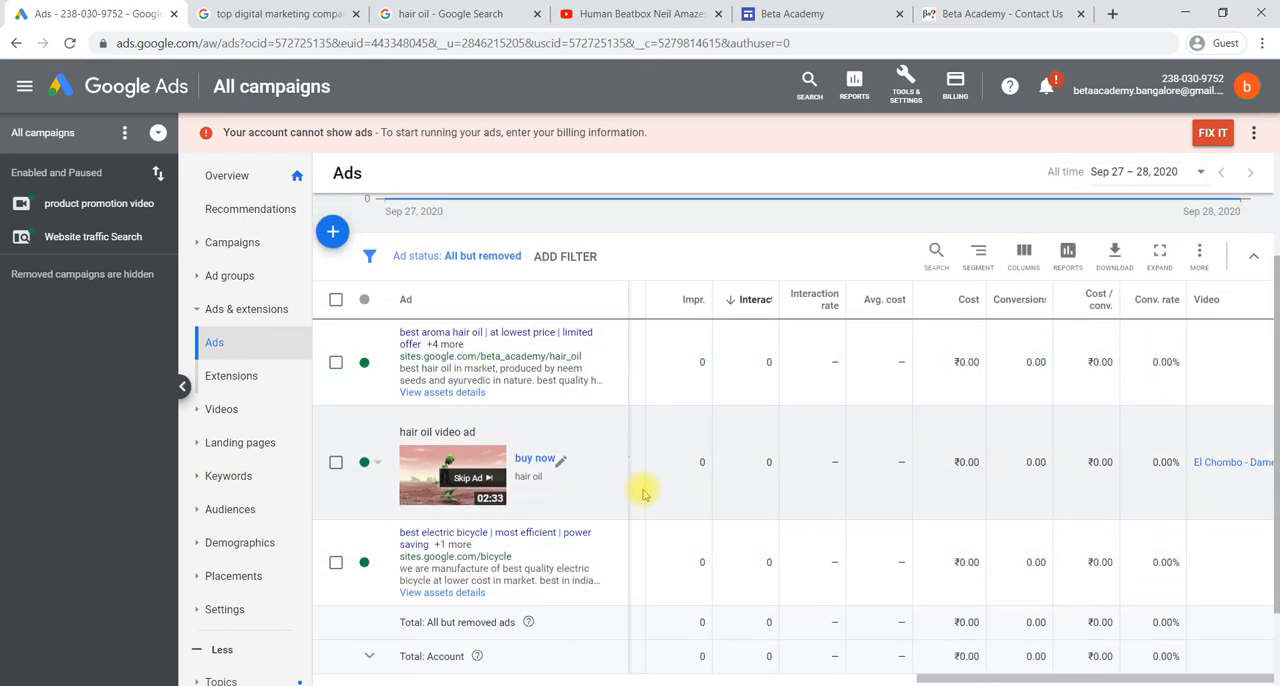
{"action": "scroll", "coordinate": [672, 485], "scroll_direction": "left", "scroll_amount": 5}
{"action": "scroll", "coordinate": [672, 483], "scroll_direction": "down", "scroll_amount": 1}
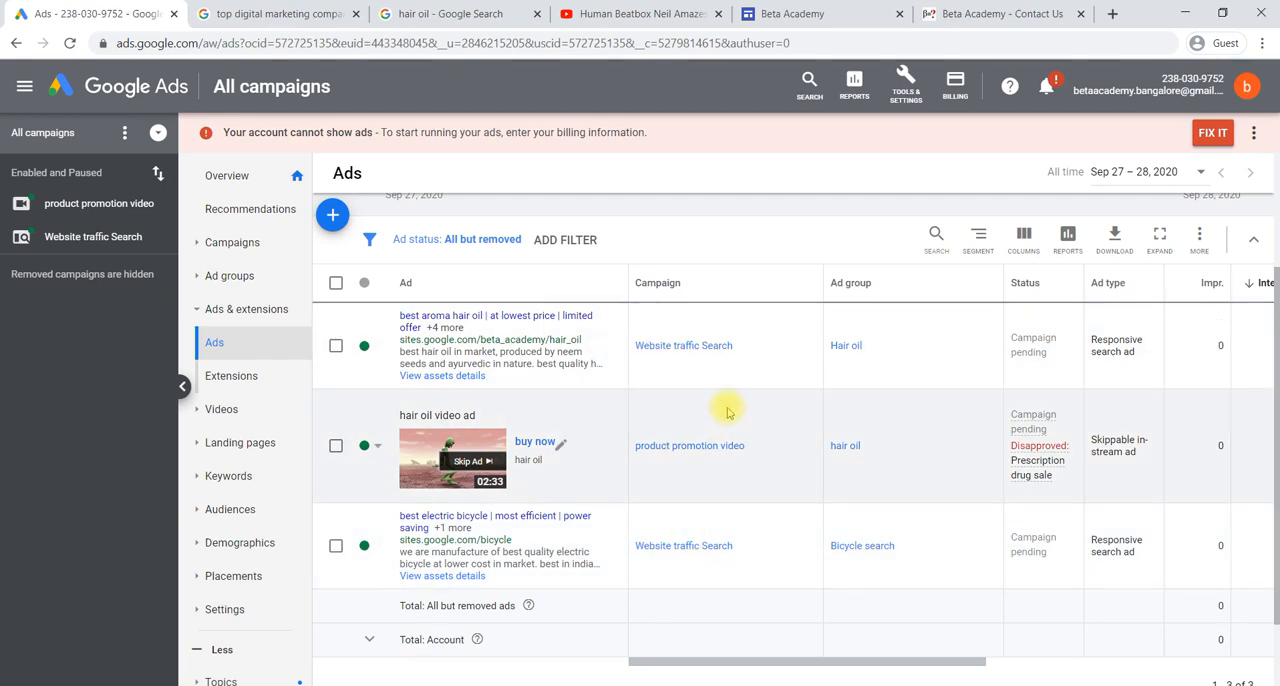
{"action": "scroll", "coordinate": [727, 412], "scroll_direction": "up", "scroll_amount": 1}
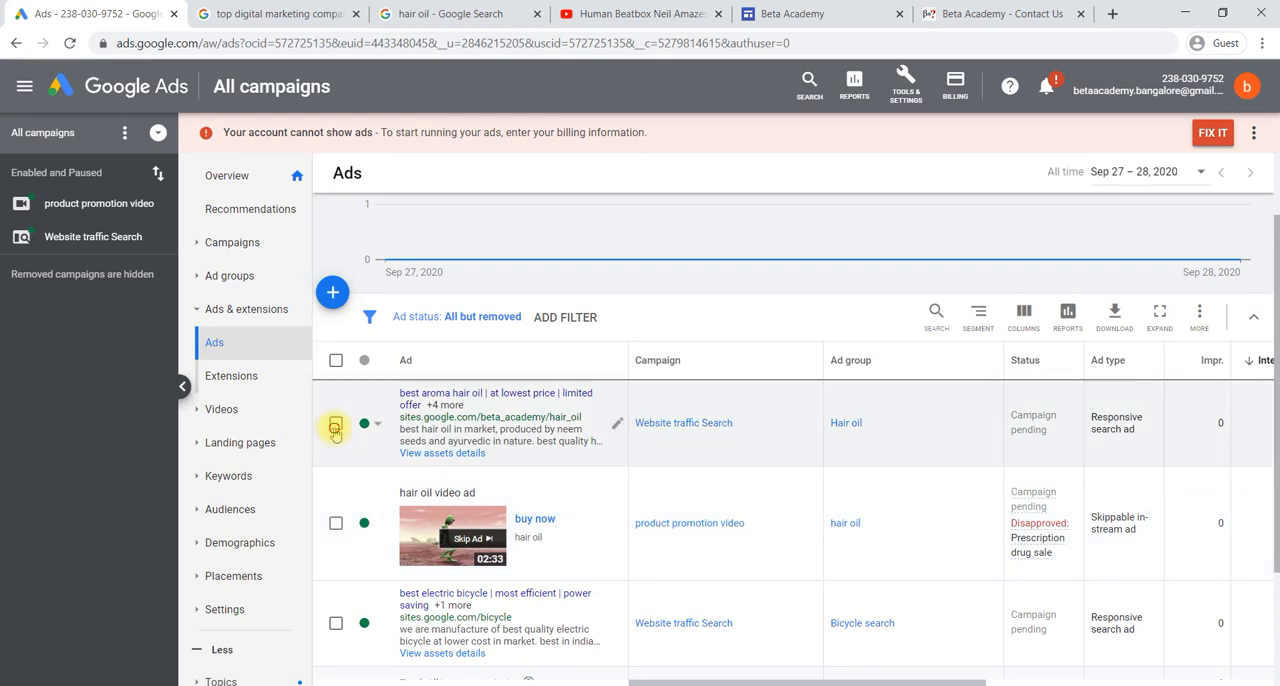
- Select the hair oil responsive search ad, view its available edit actions, and dismiss them without choosing one
{"action": "left_click", "coordinate": [336, 425]}
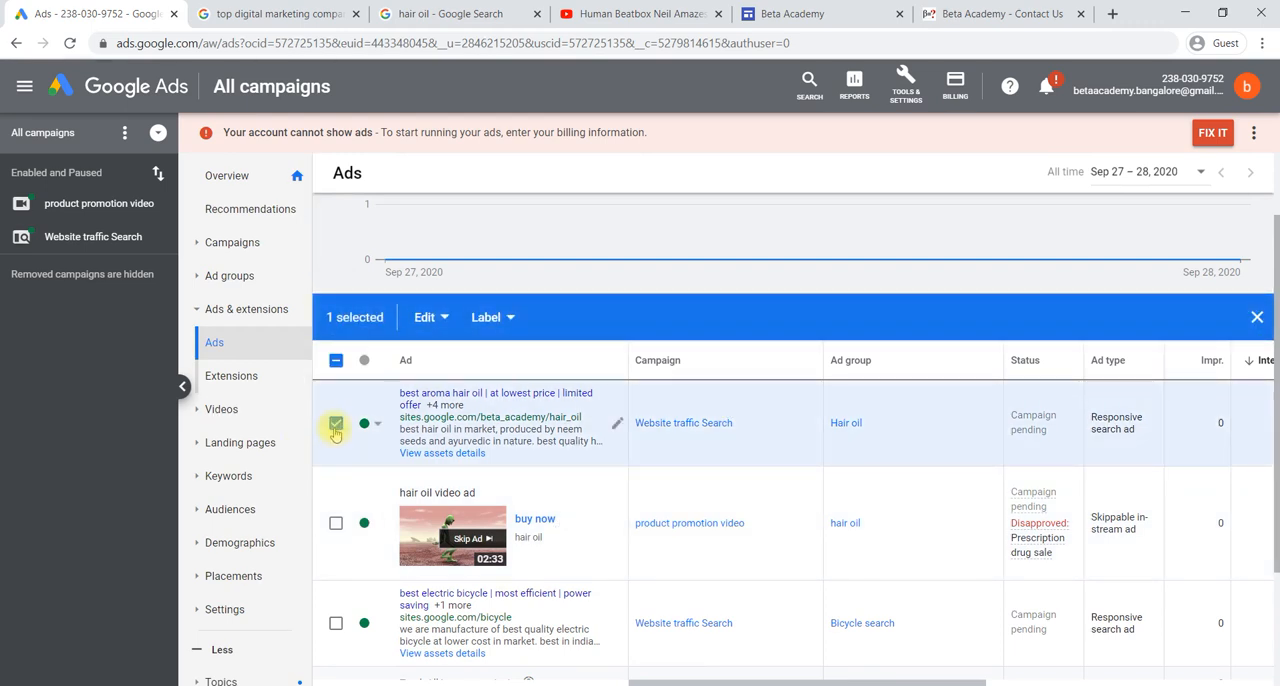
{"action": "left_click", "coordinate": [442, 318]}
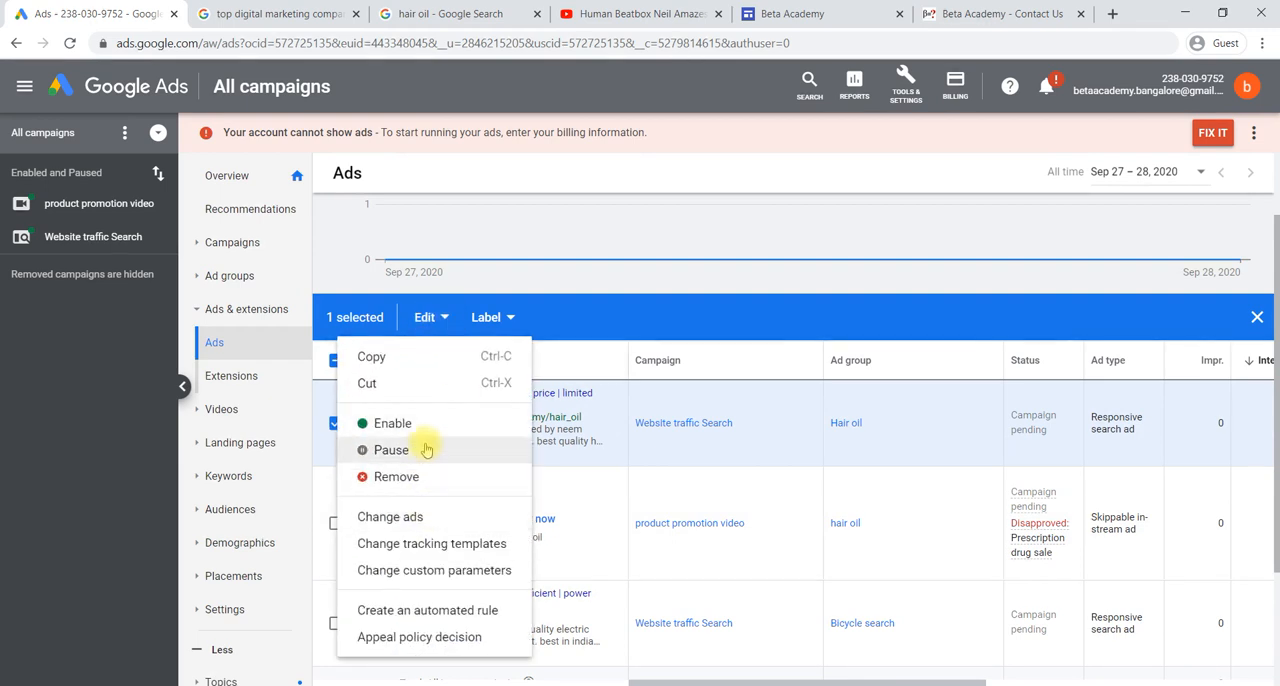
{"action": "left_click", "coordinate": [588, 330]}
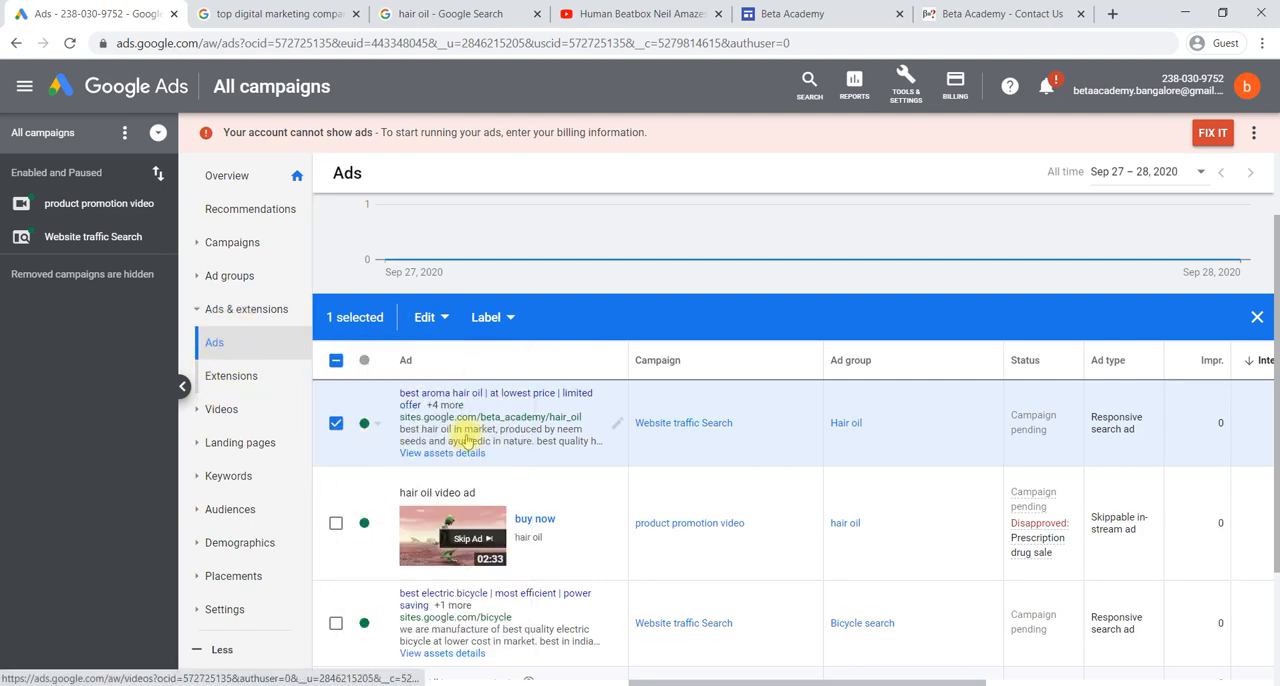
- Open the Extensions page, and switch to the "top digital marketing companies in india" Google results to examine the links and phone numbers shown with ads
{"action": "left_click", "coordinate": [257, 386]}
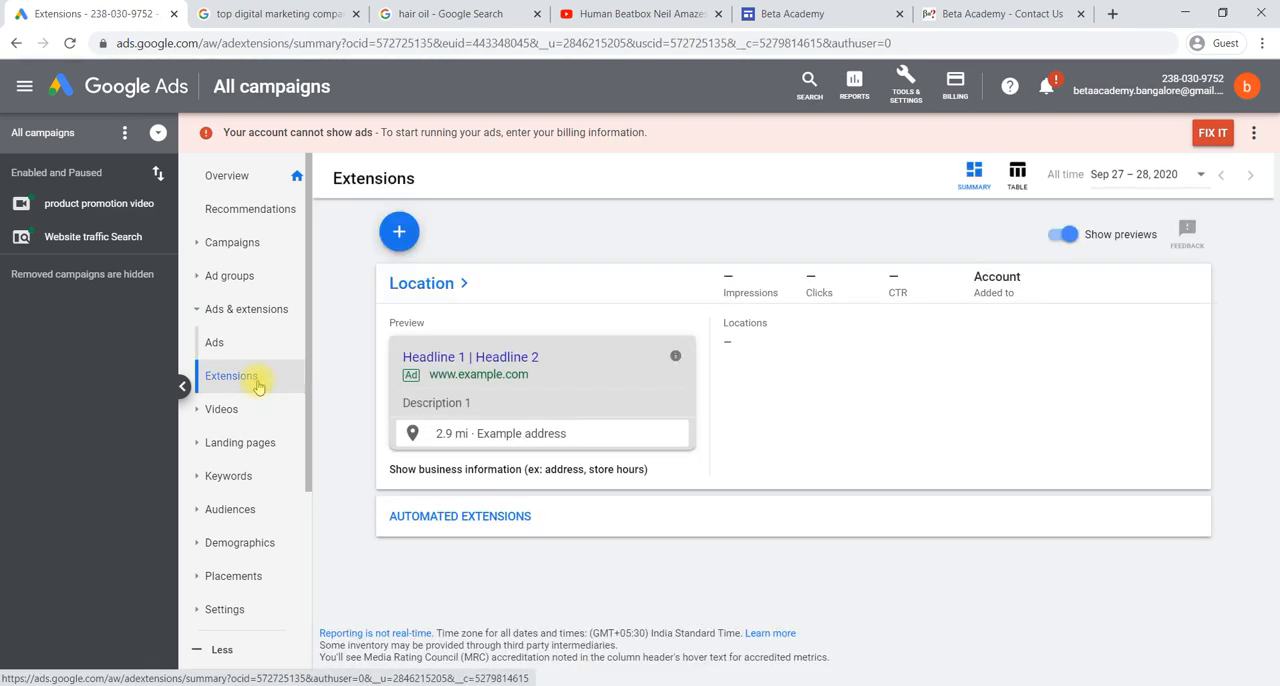
{"action": "left_click", "coordinate": [276, 14]}
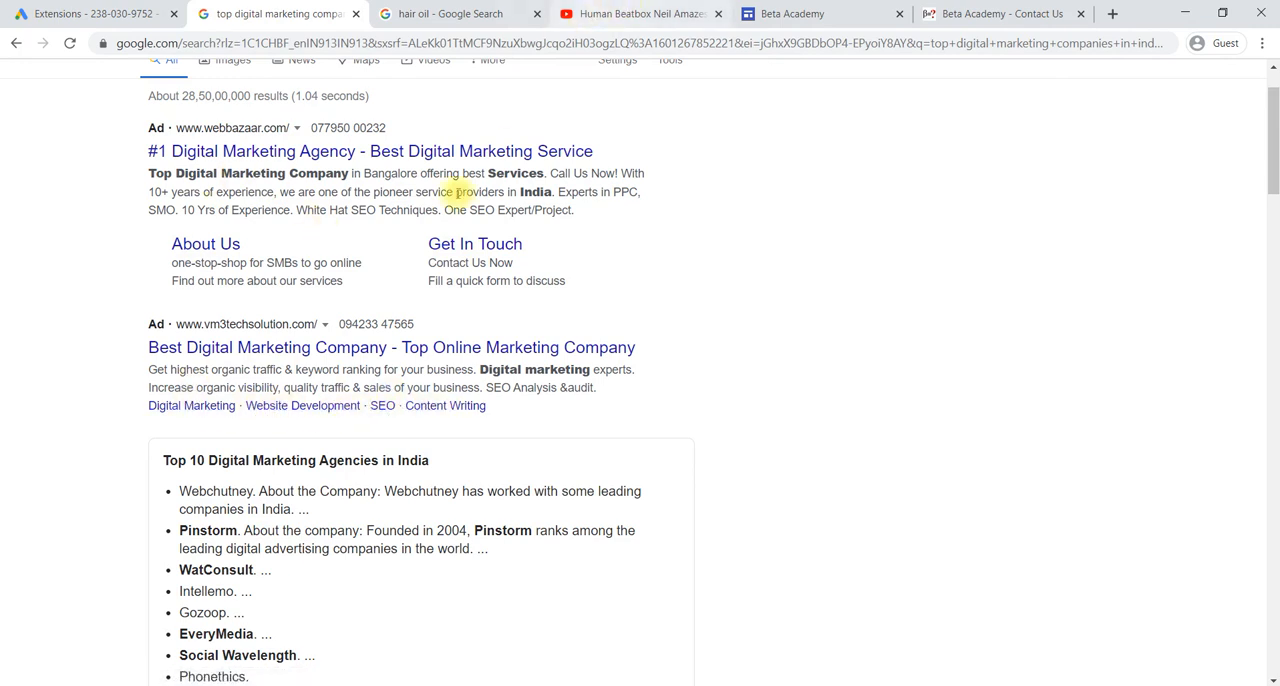
{"action": "scroll", "coordinate": [514, 270], "scroll_direction": "up", "scroll_amount": 1}
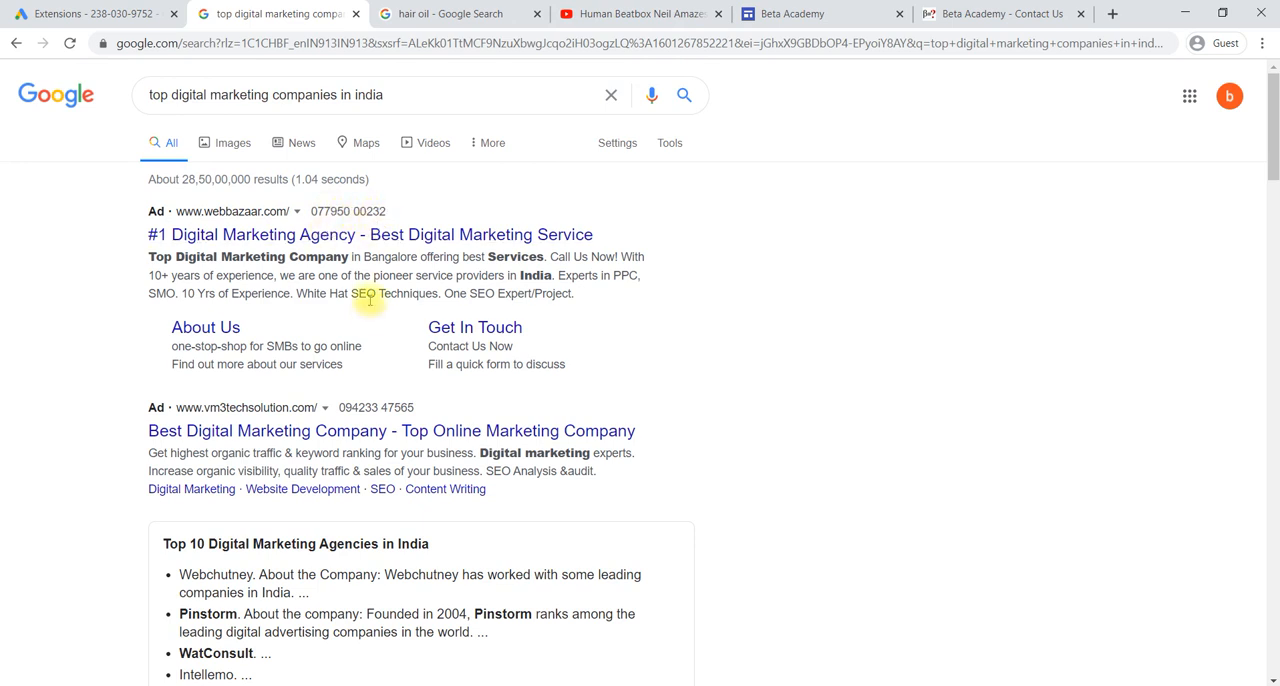
{"action": "scroll", "coordinate": [368, 316], "scroll_direction": "down", "scroll_amount": 1}
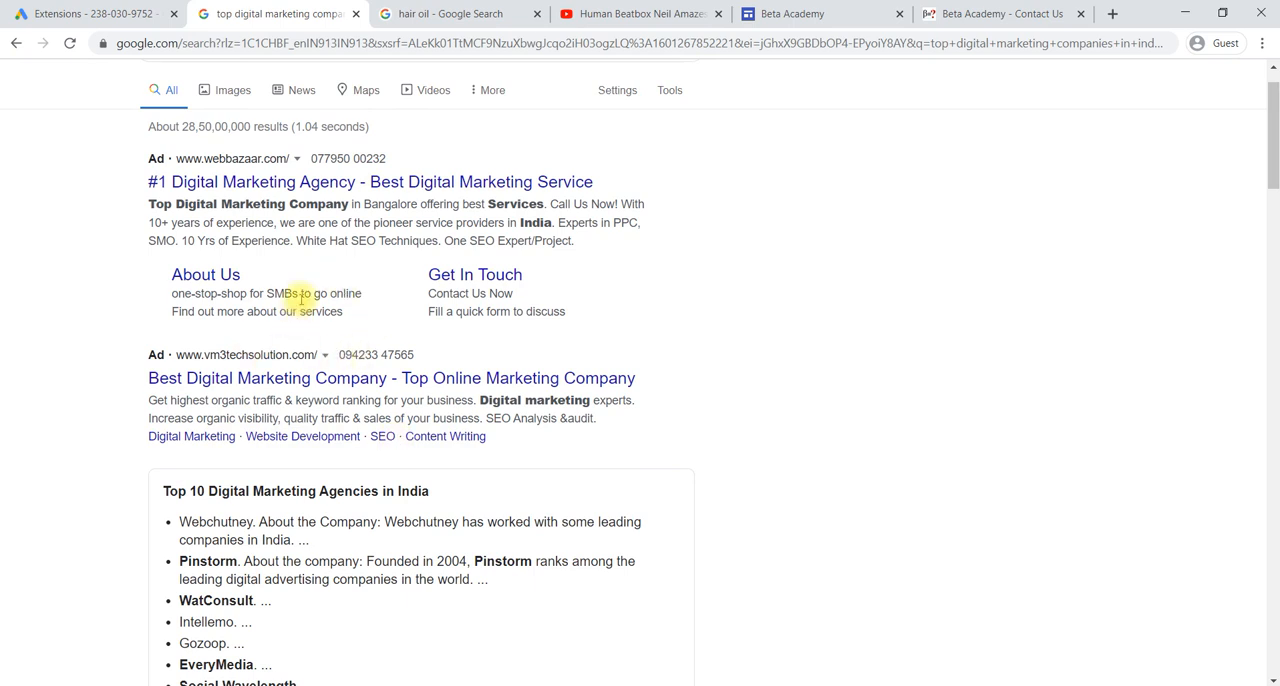
- Open the list of extension types in Google Ads and compare the sitelink and callout options with the ads in the Google results
{"action": "left_click", "coordinate": [95, 14]}
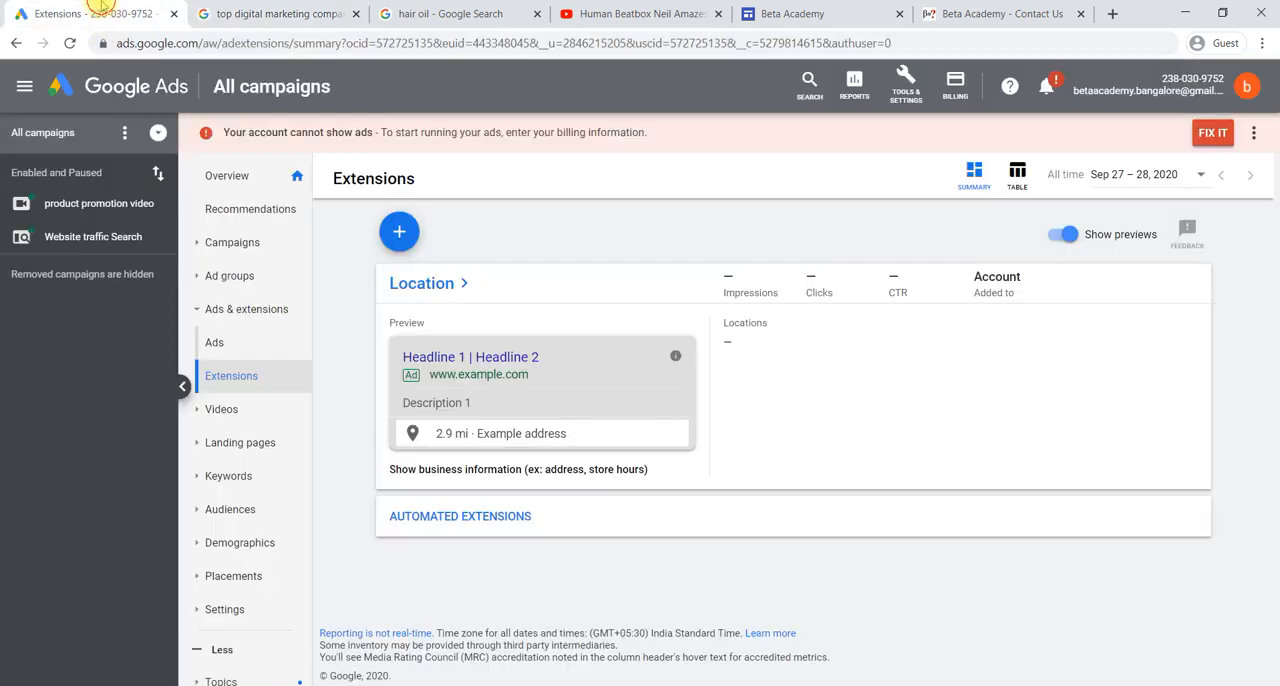
{"action": "left_click", "coordinate": [401, 239]}
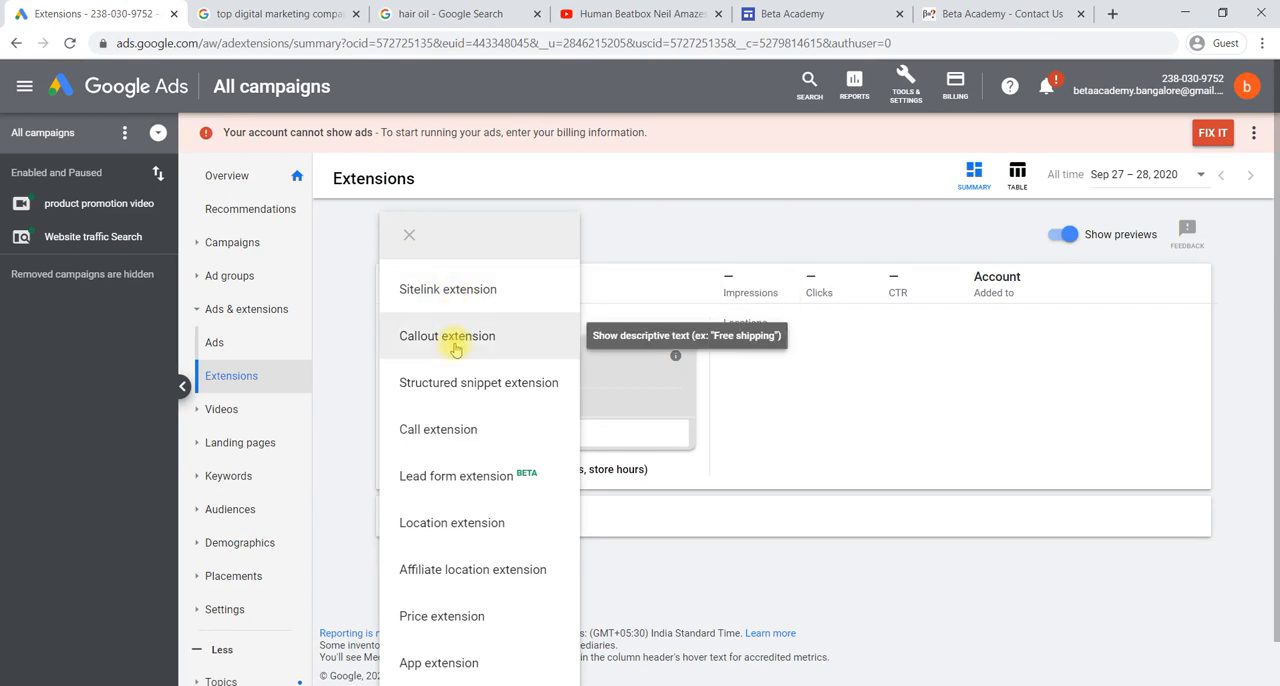
{"action": "left_click", "coordinate": [293, 12]}
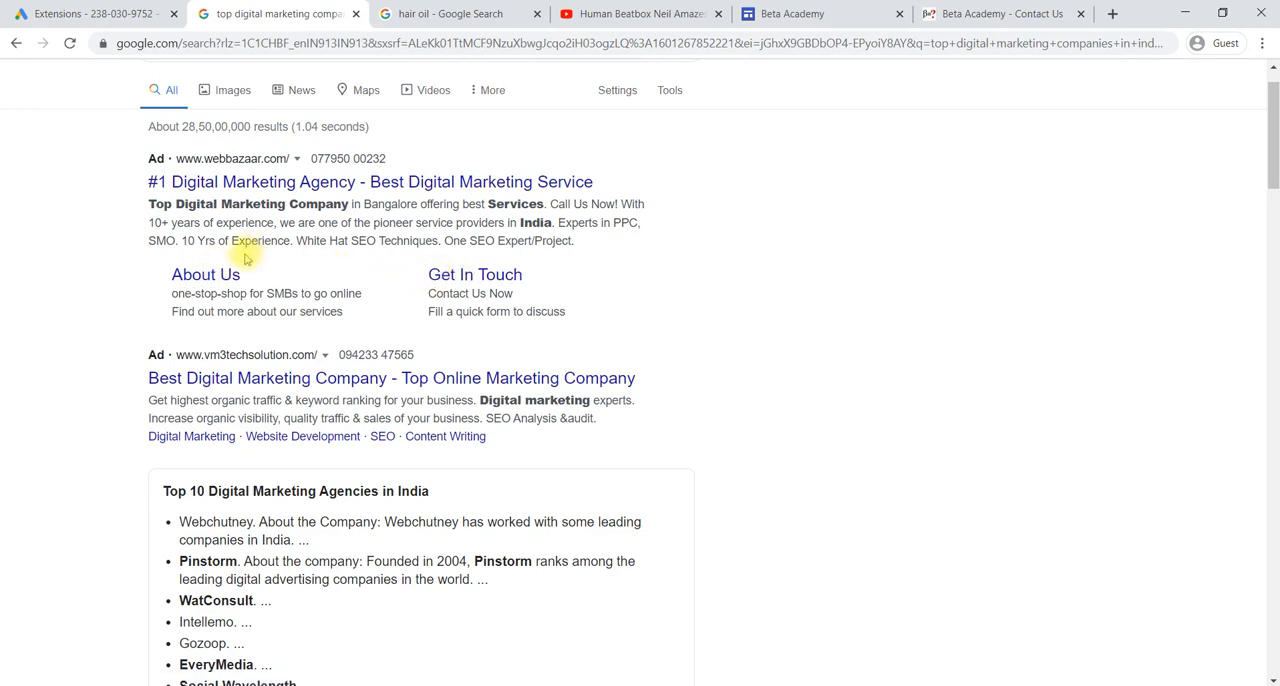
{"action": "left_click", "coordinate": [22, 12]}
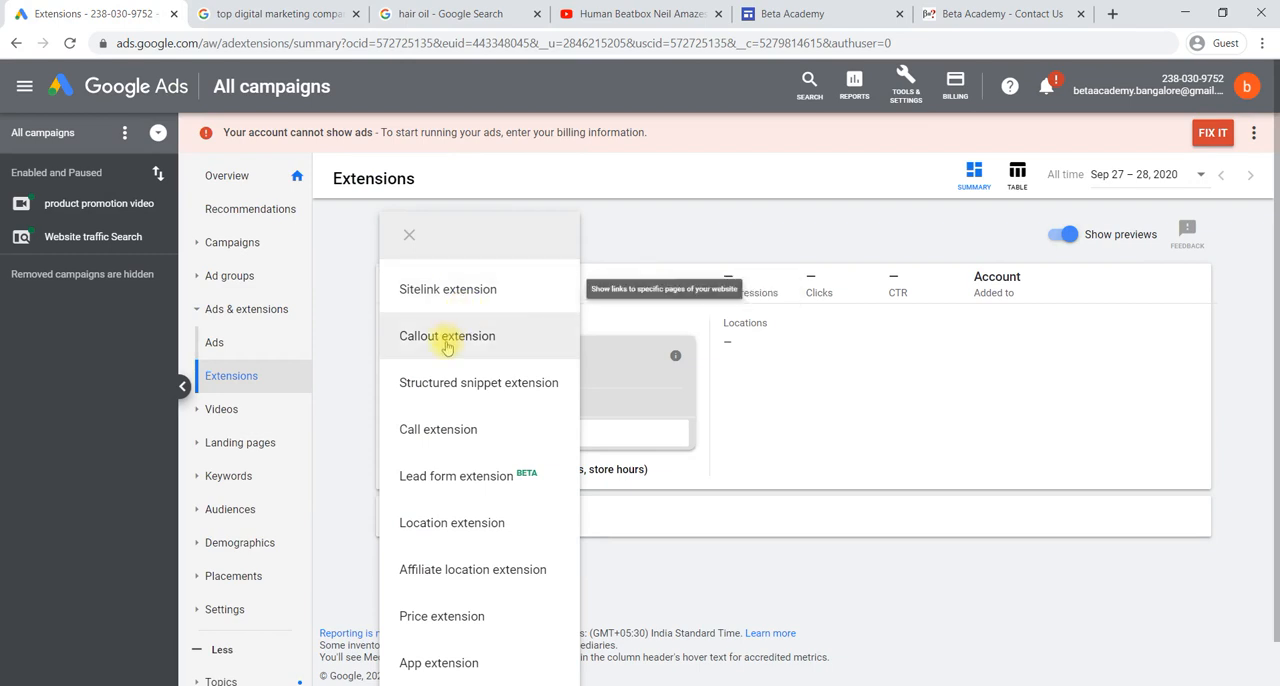
{"action": "left_click", "coordinate": [270, 14]}
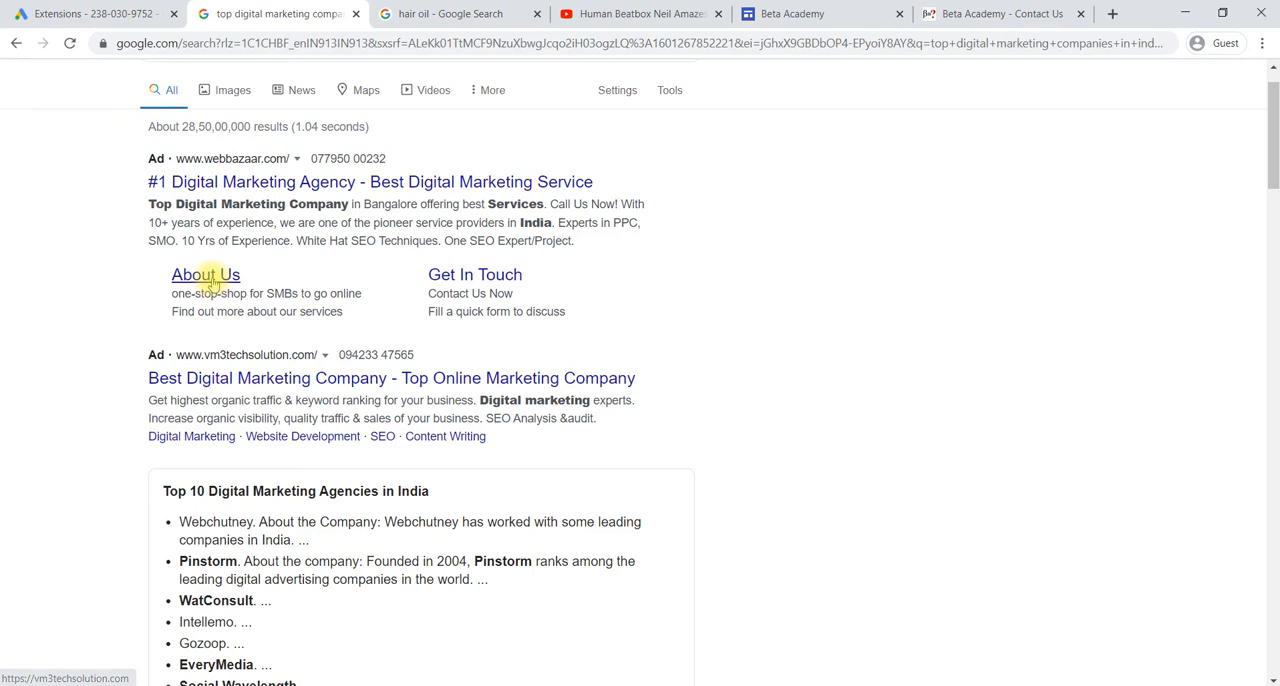
{"action": "left_click", "coordinate": [110, 14]}
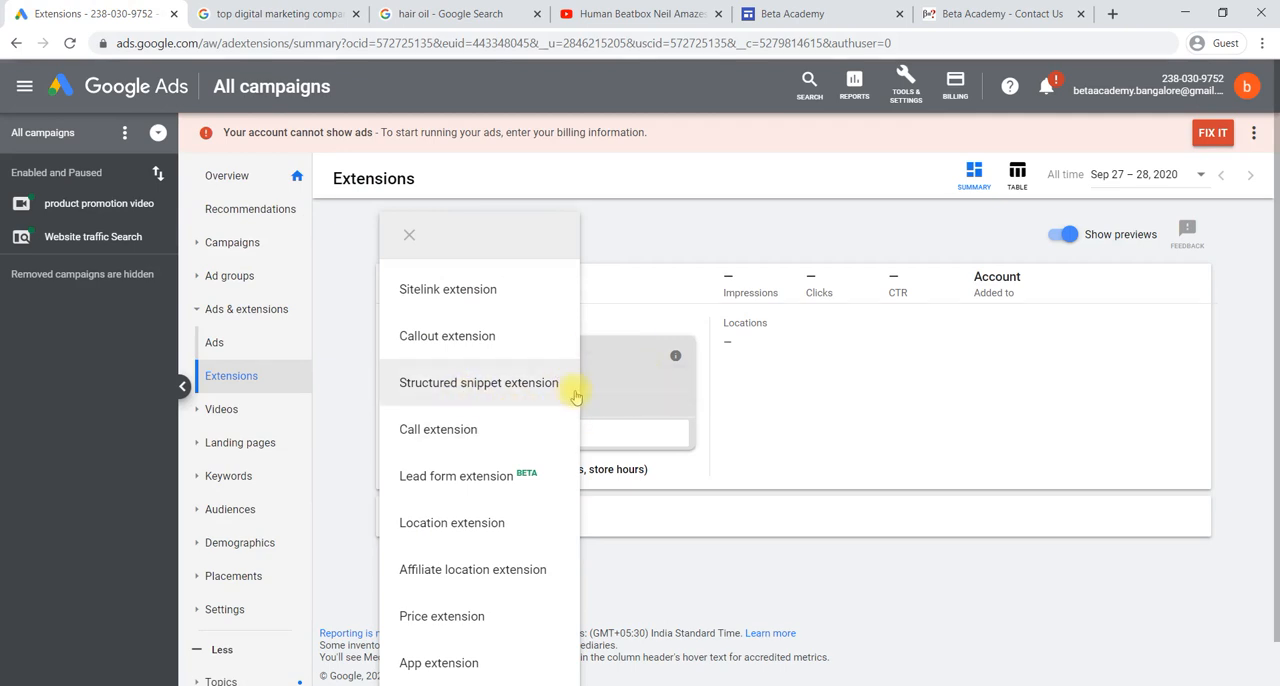
- Compare the structured snippet and call extension types with the business listings and ad phone numbers in the "top digital marketing companies in india" results
{"action": "left_click", "coordinate": [258, 8]}
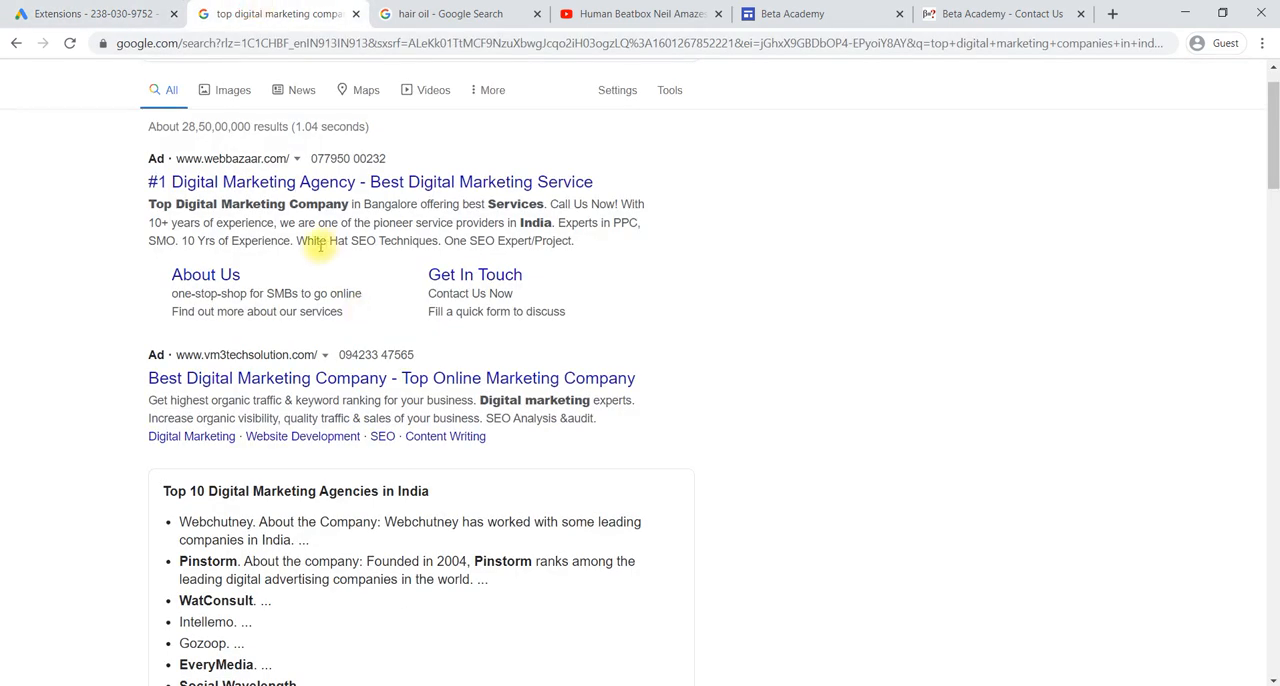
{"action": "scroll", "coordinate": [358, 358], "scroll_direction": "down", "scroll_amount": 5}
{"action": "scroll", "coordinate": [358, 352], "scroll_direction": "down", "scroll_amount": 10}
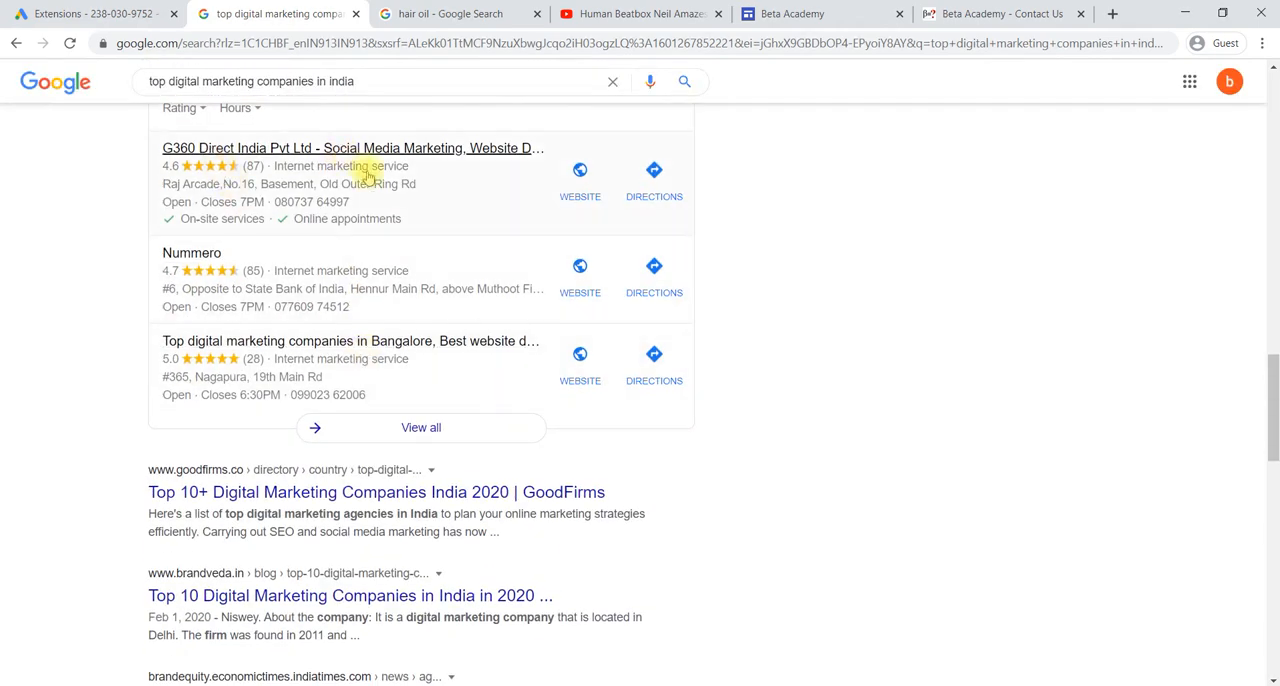
{"action": "left_click", "coordinate": [126, 10]}
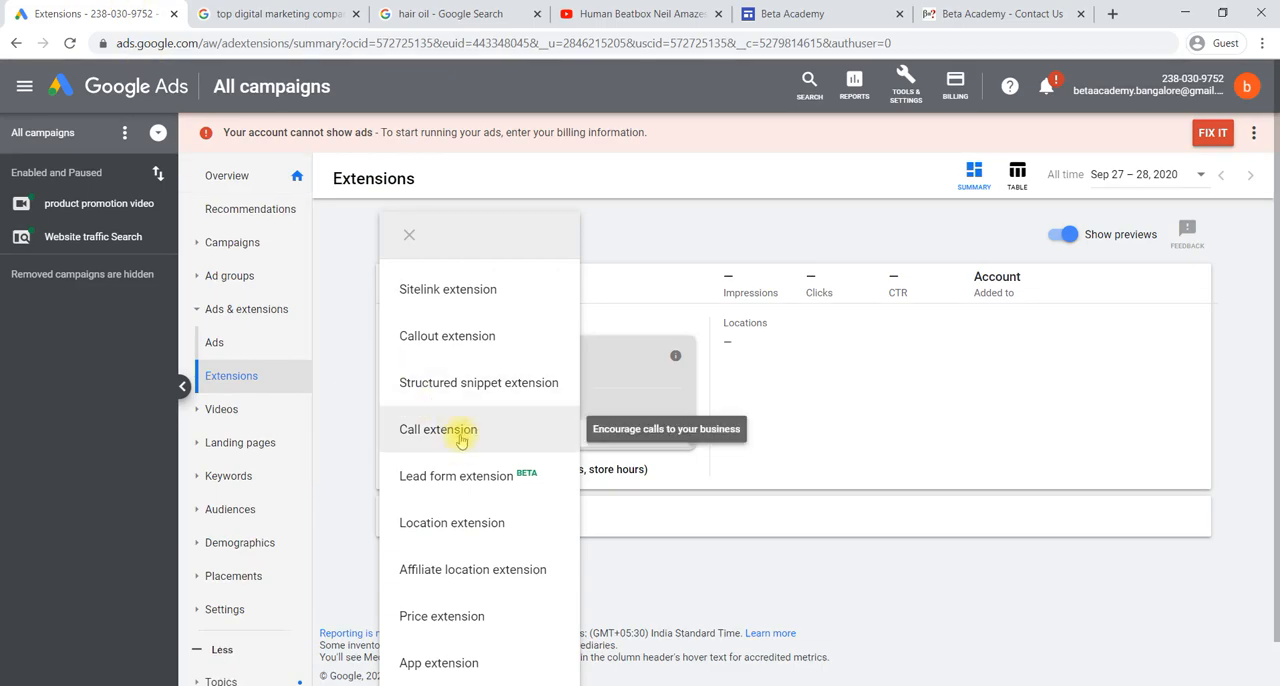
{"action": "left_click", "coordinate": [252, 12]}
{"action": "scroll", "coordinate": [560, 410], "scroll_direction": "up", "scroll_amount": 5}
{"action": "scroll", "coordinate": [563, 414], "scroll_direction": "up", "scroll_amount": 5}
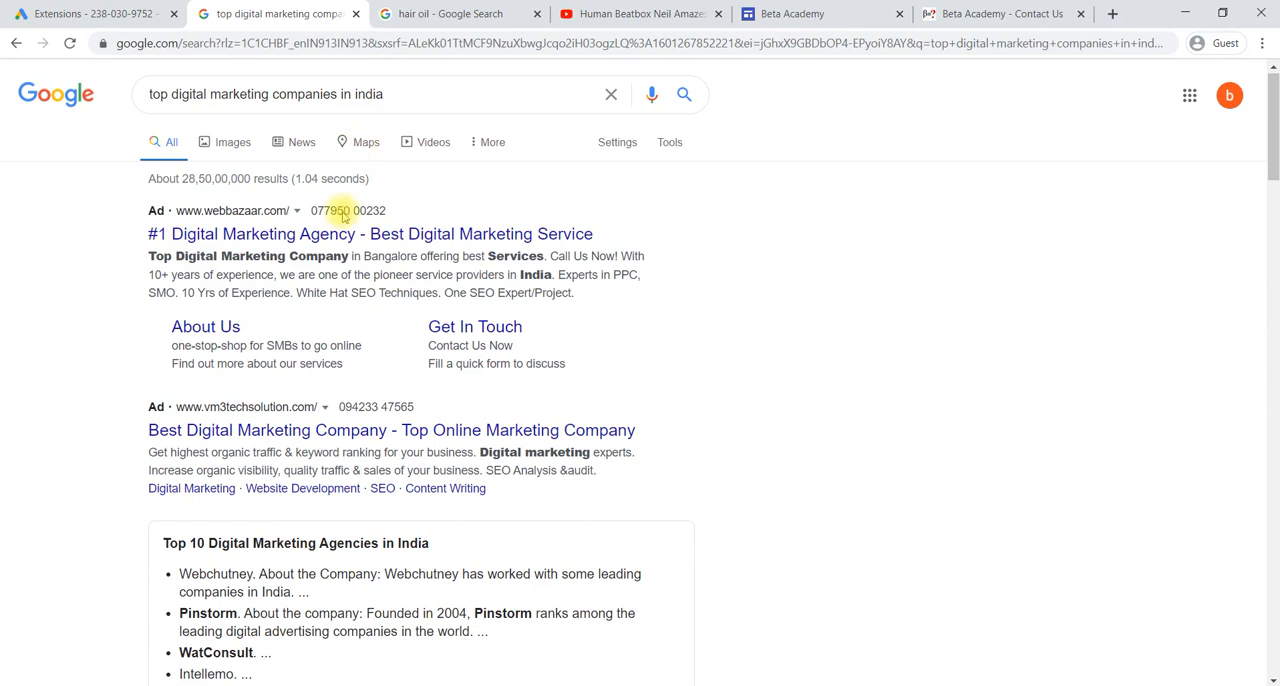
{"action": "left_click", "coordinate": [125, 11]}
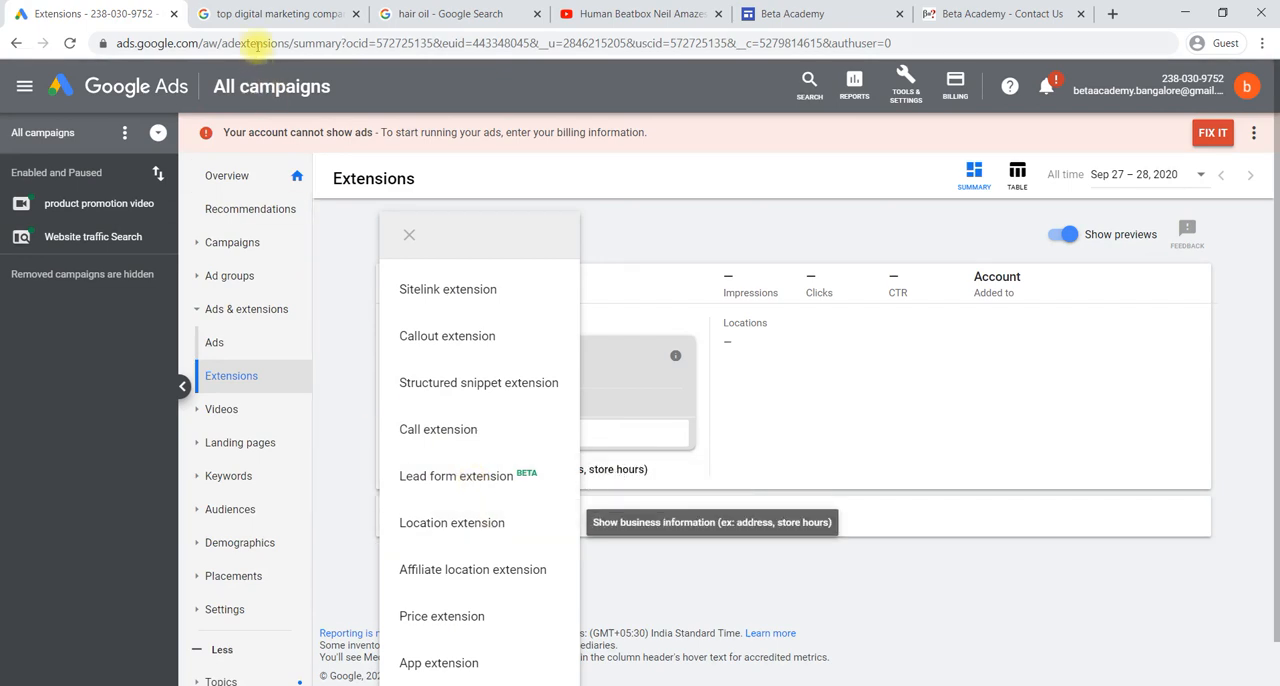
- Compare the location and price extension types with the company ads and the priced product ads in the "hair oil" Google results
{"action": "left_click", "coordinate": [258, 14]}
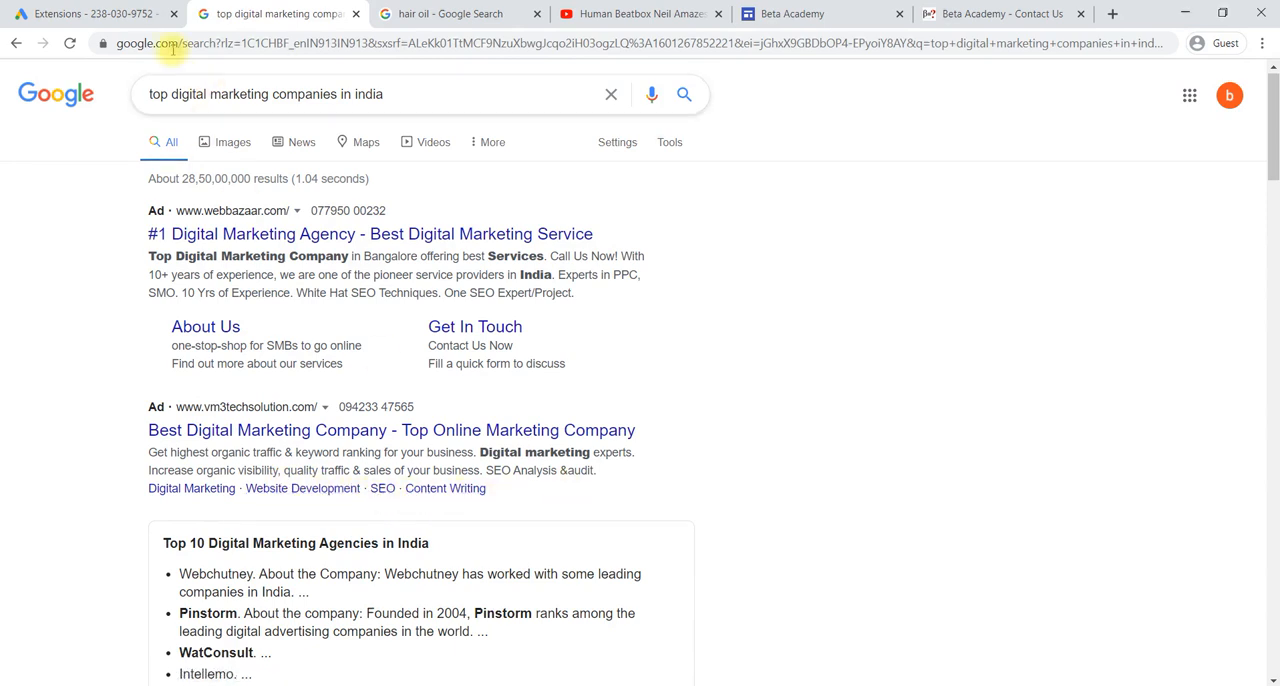
{"action": "left_click", "coordinate": [90, 14]}
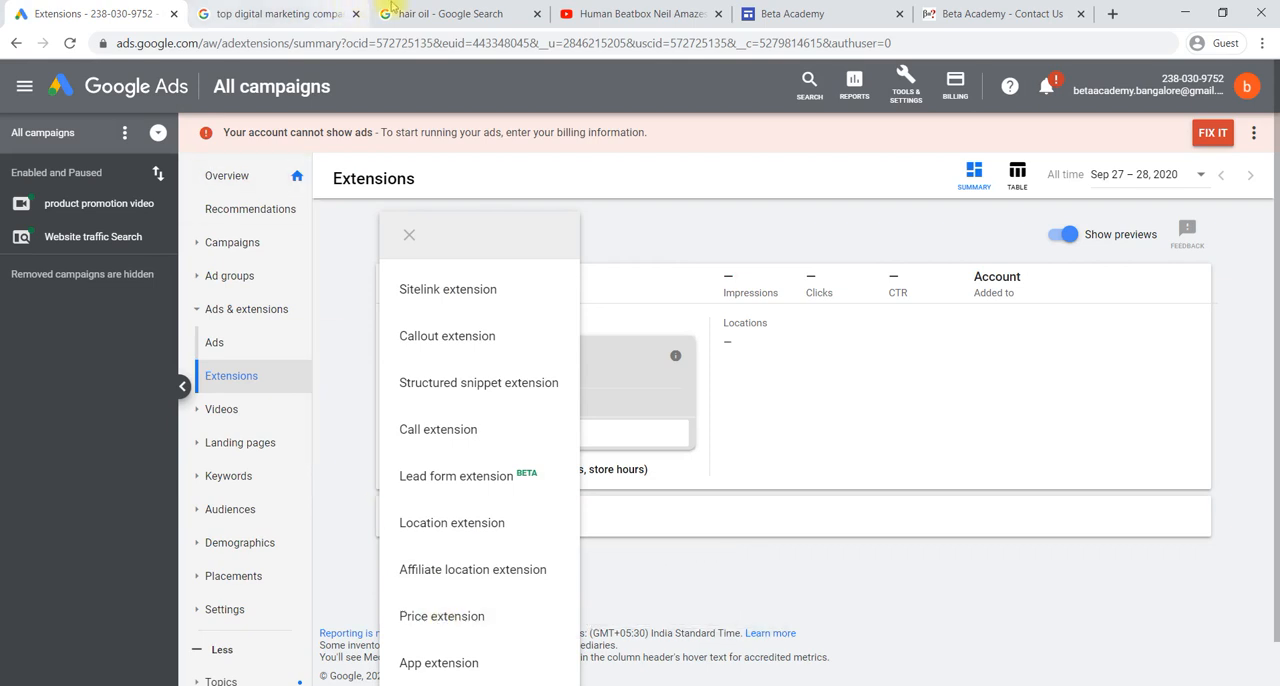
{"action": "left_click", "coordinate": [440, 14]}
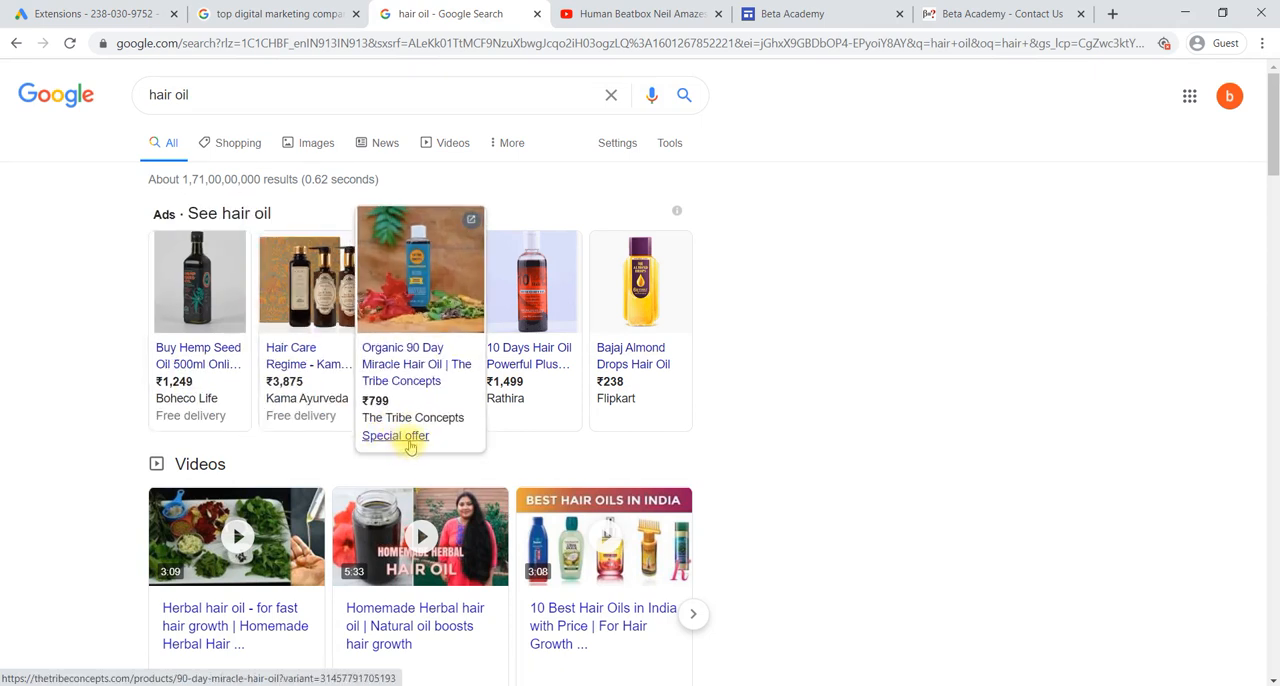
{"action": "left_click", "coordinate": [90, 12]}
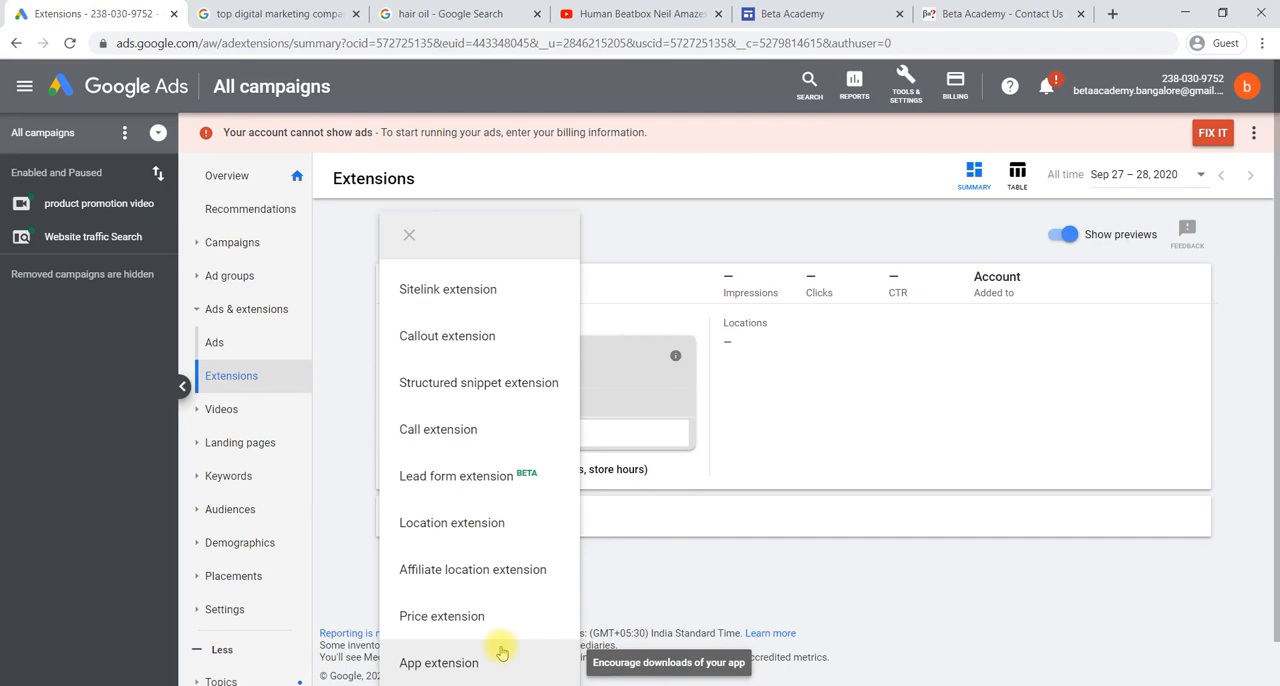
- Start a new call extension and add it to the Bicycle search ad group of the Website traffic Search campaign
{"action": "left_click", "coordinate": [472, 431]}
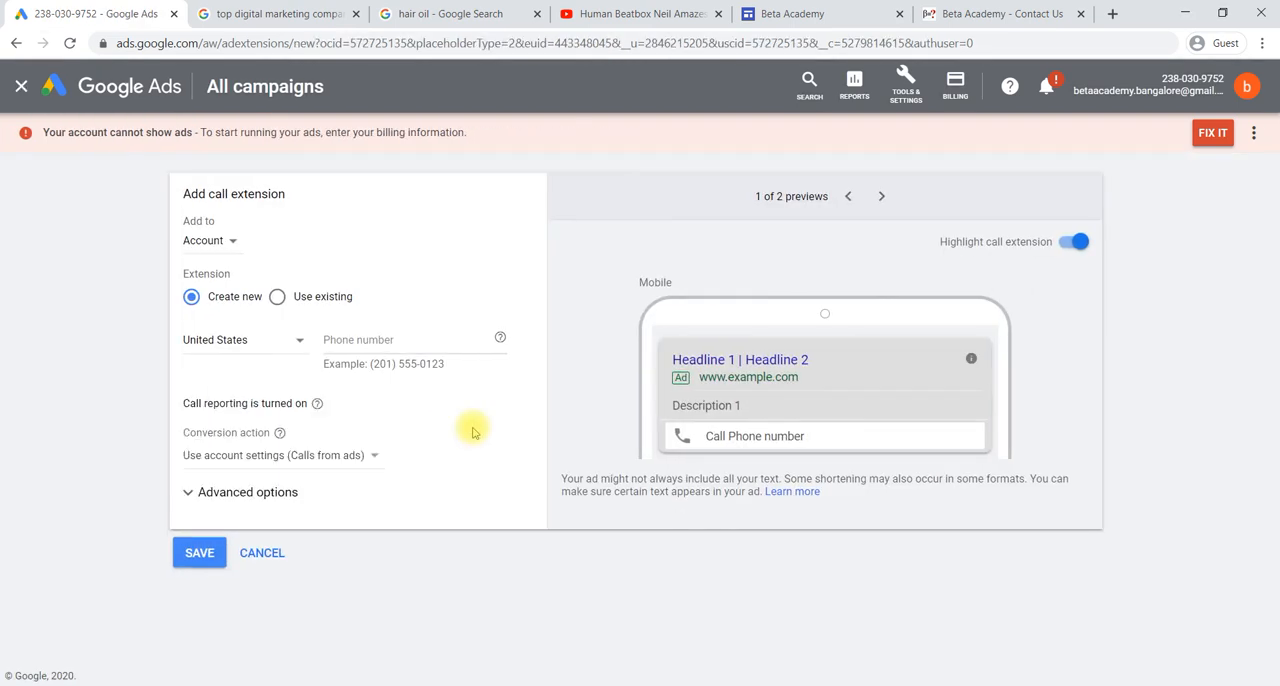
{"action": "left_click", "coordinate": [232, 248]}
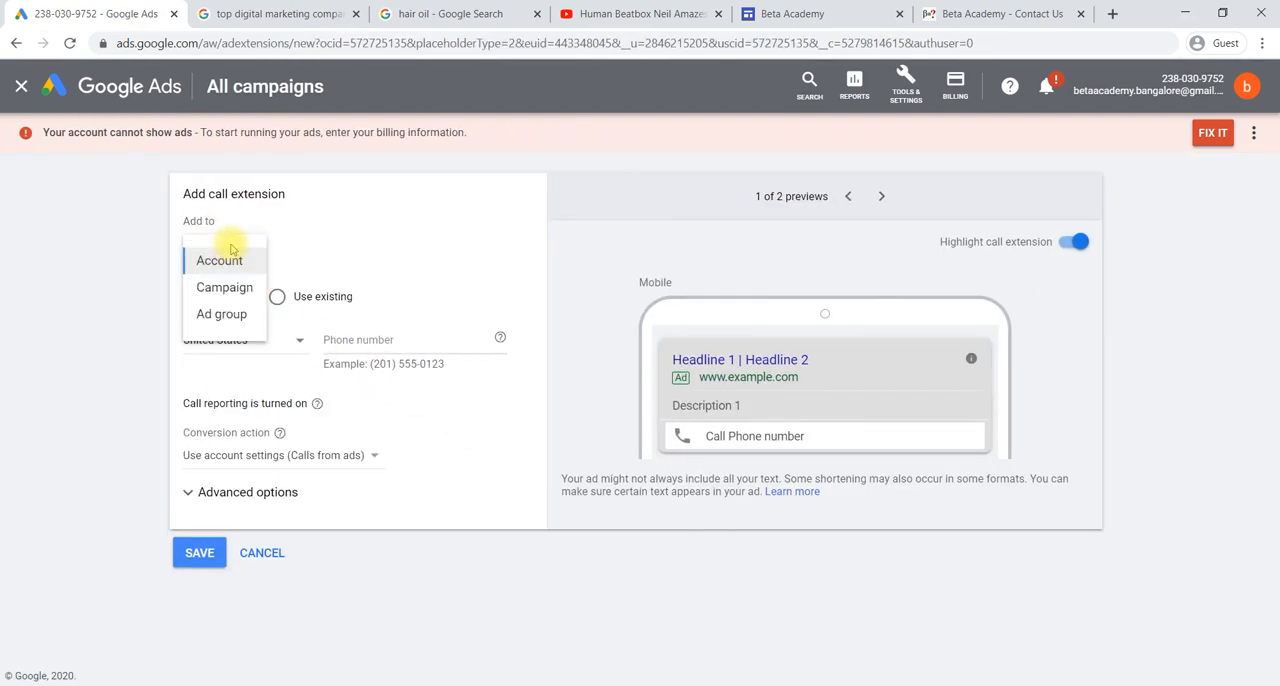
{"action": "left_click", "coordinate": [224, 314]}
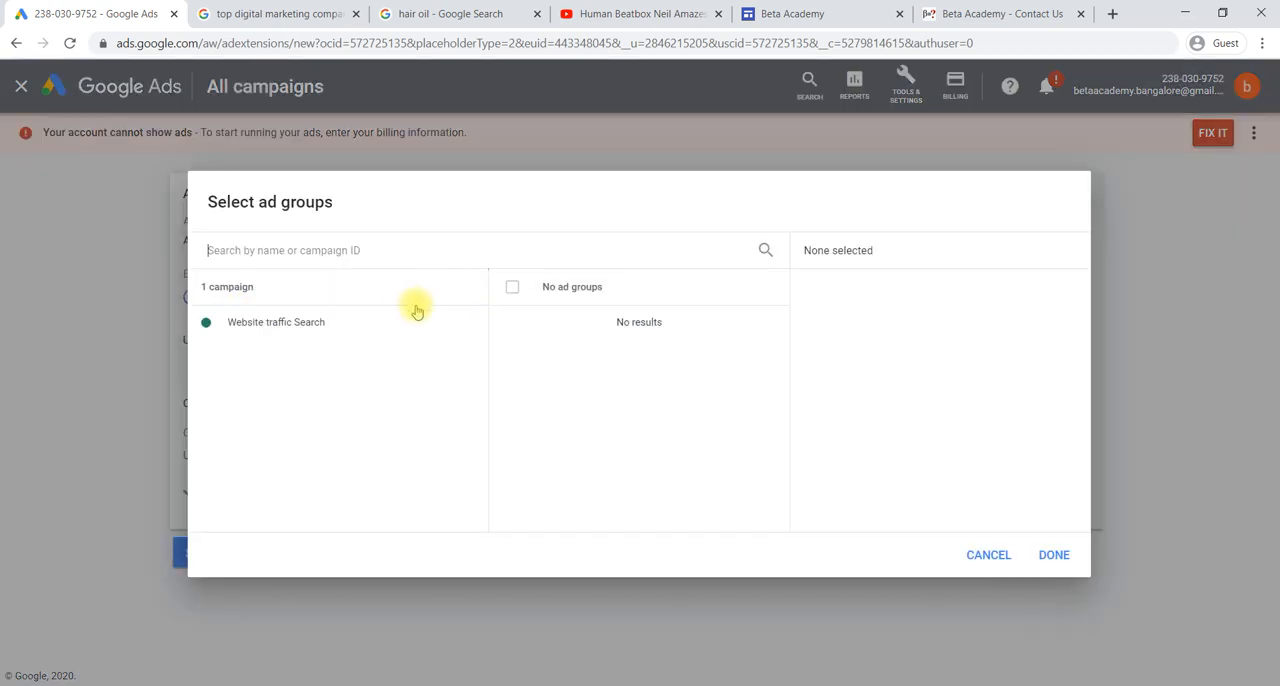
{"action": "left_click", "coordinate": [321, 332]}
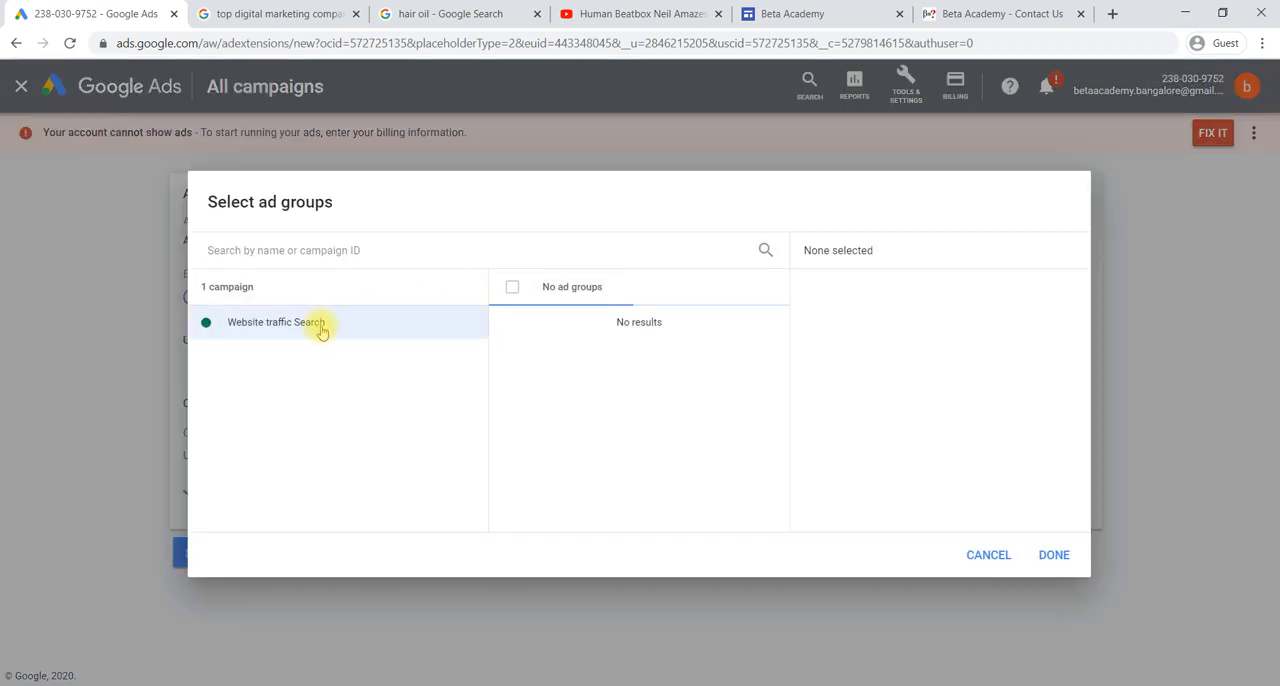
{"action": "left_click", "coordinate": [574, 338]}
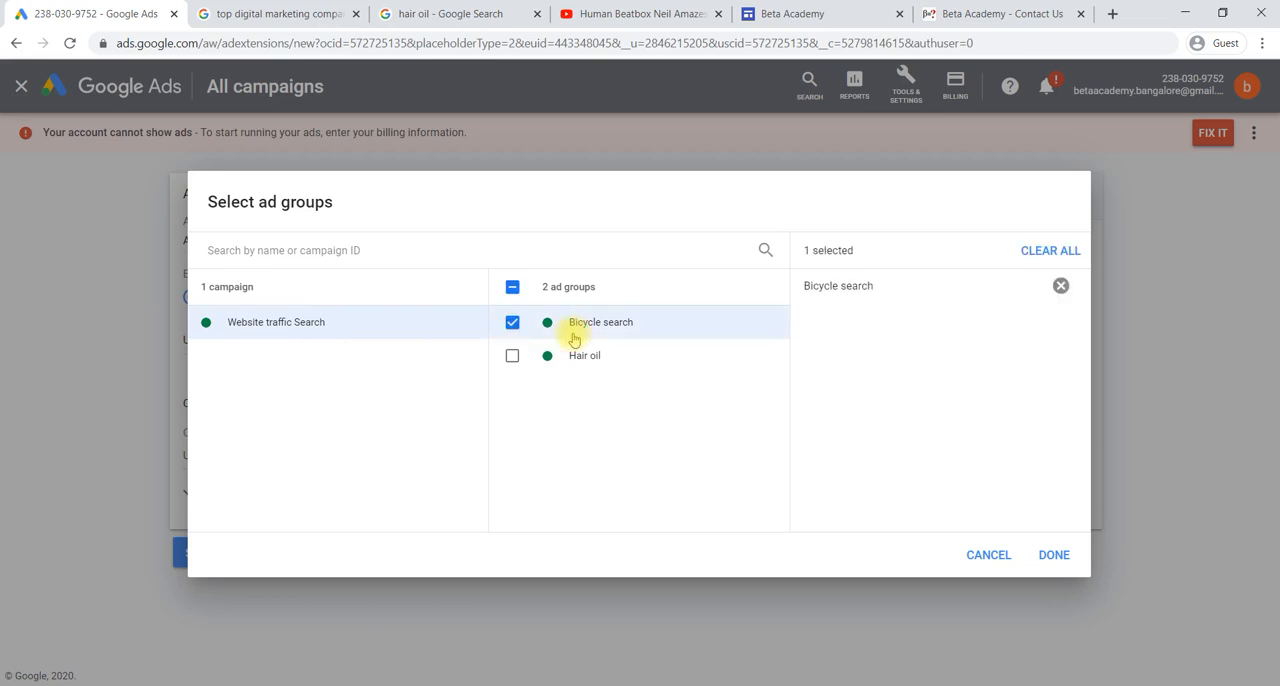
{"action": "left_click", "coordinate": [1049, 557]}
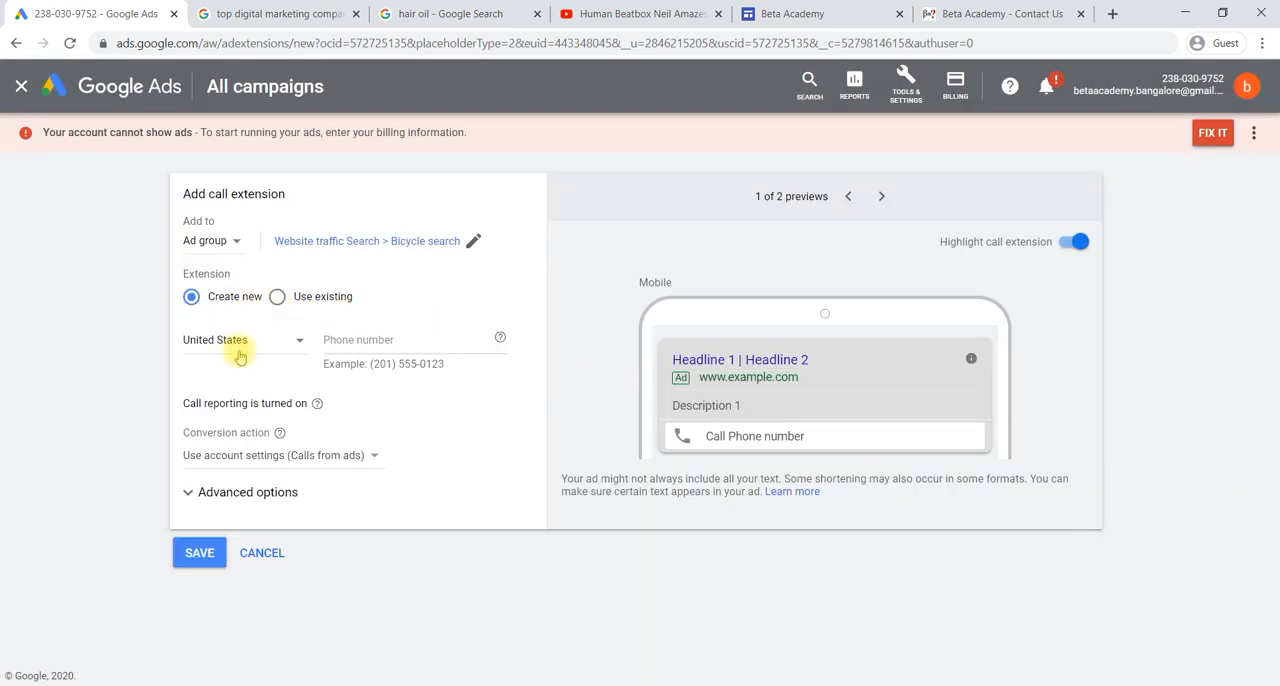
- Set the call extension's country to India, enter the business phone number, and save the extension
{"action": "left_click", "coordinate": [296, 344]}
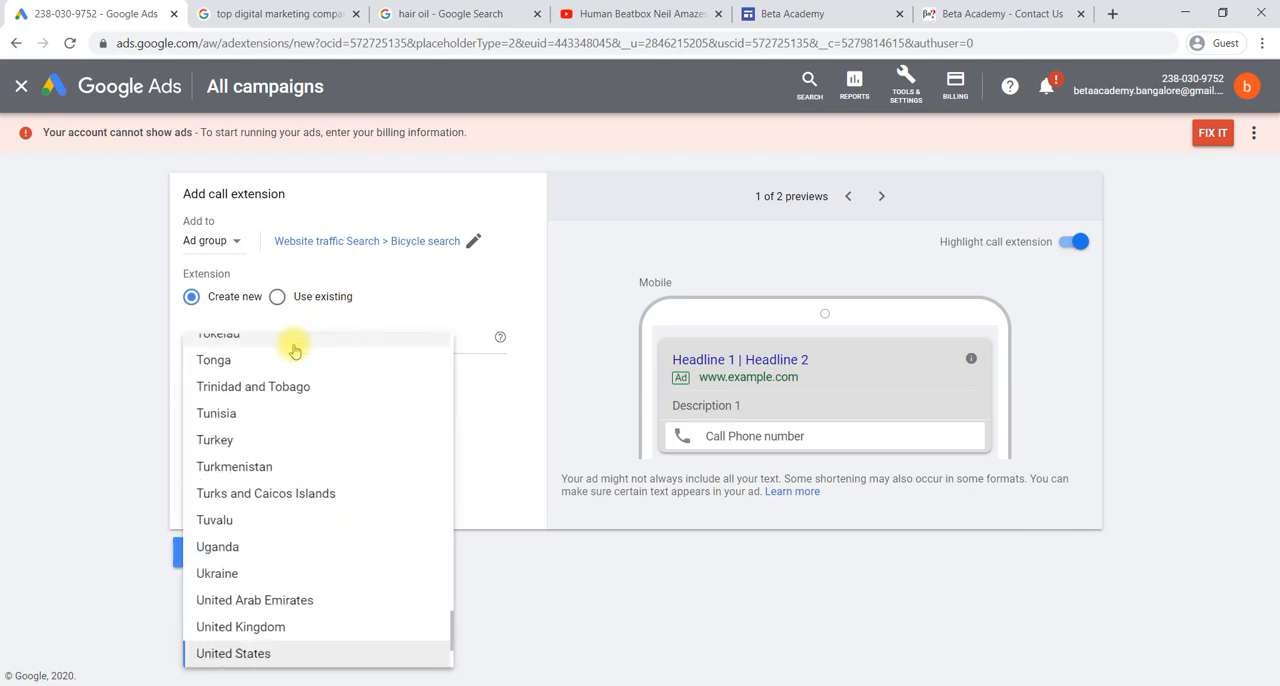
{"action": "key", "text": "i"}
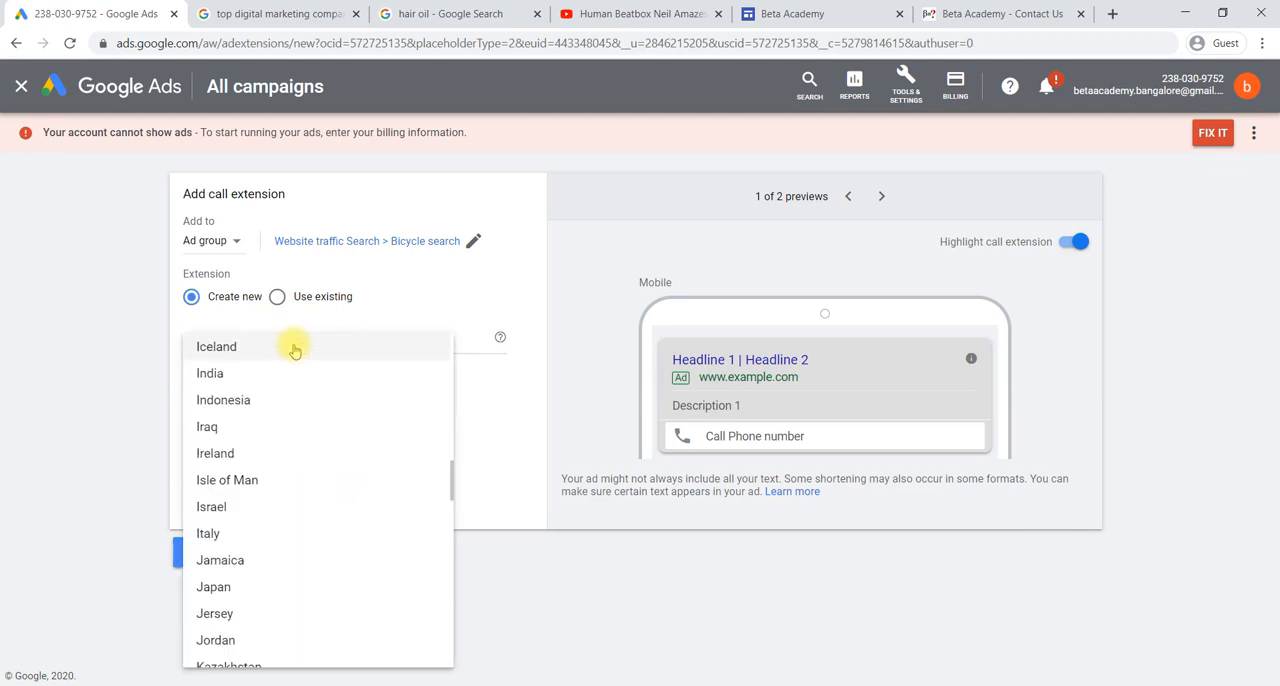
{"action": "left_click", "coordinate": [266, 372]}
{"action": "left_click", "coordinate": [375, 340]}
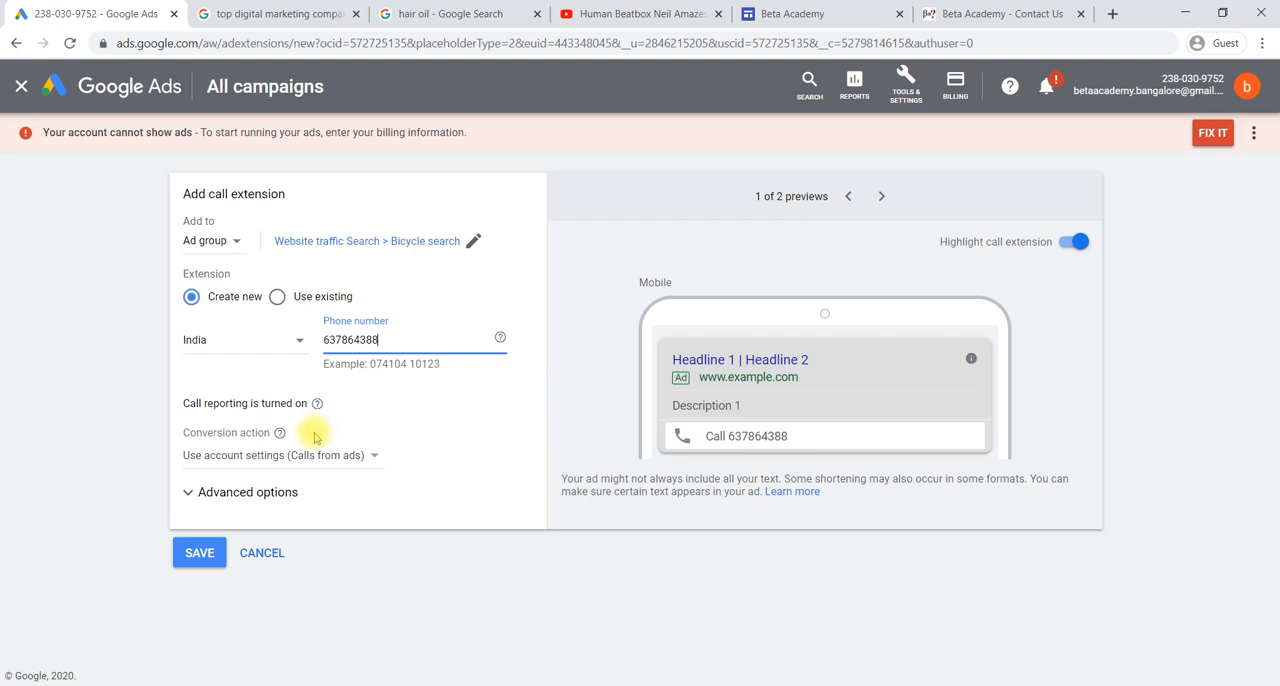
{"action": "left_click", "coordinate": [206, 555]}
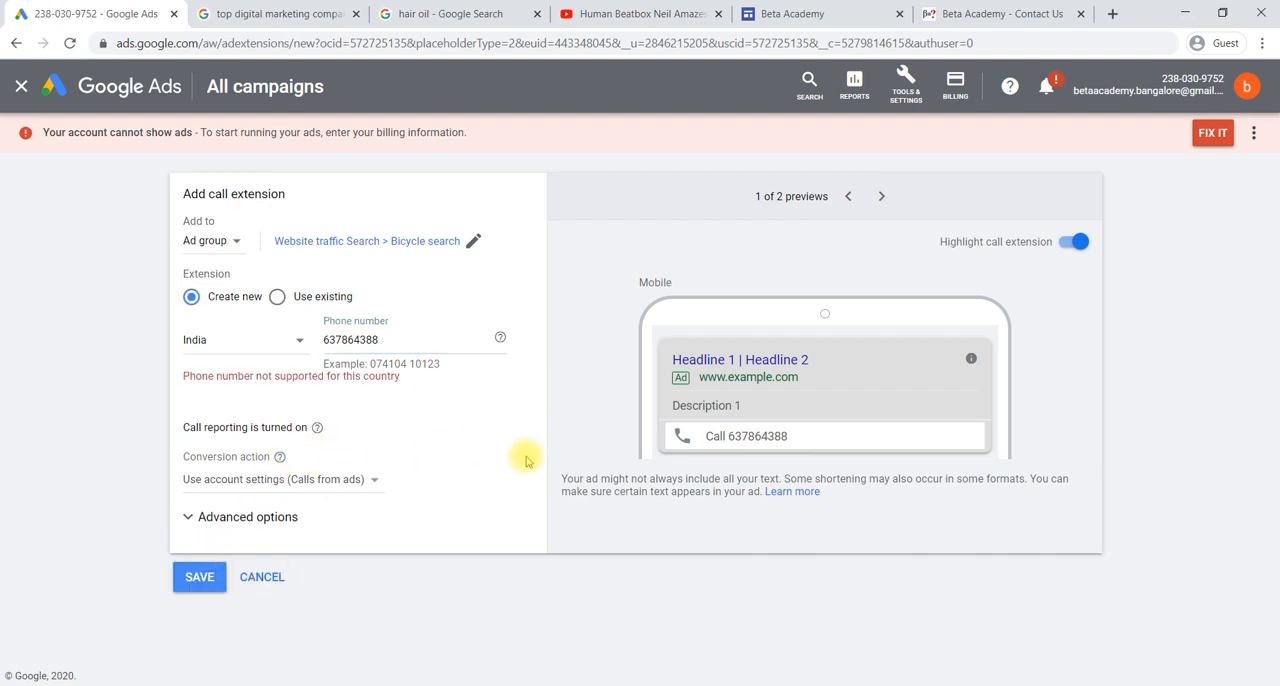
{"action": "left_click", "coordinate": [409, 345]}
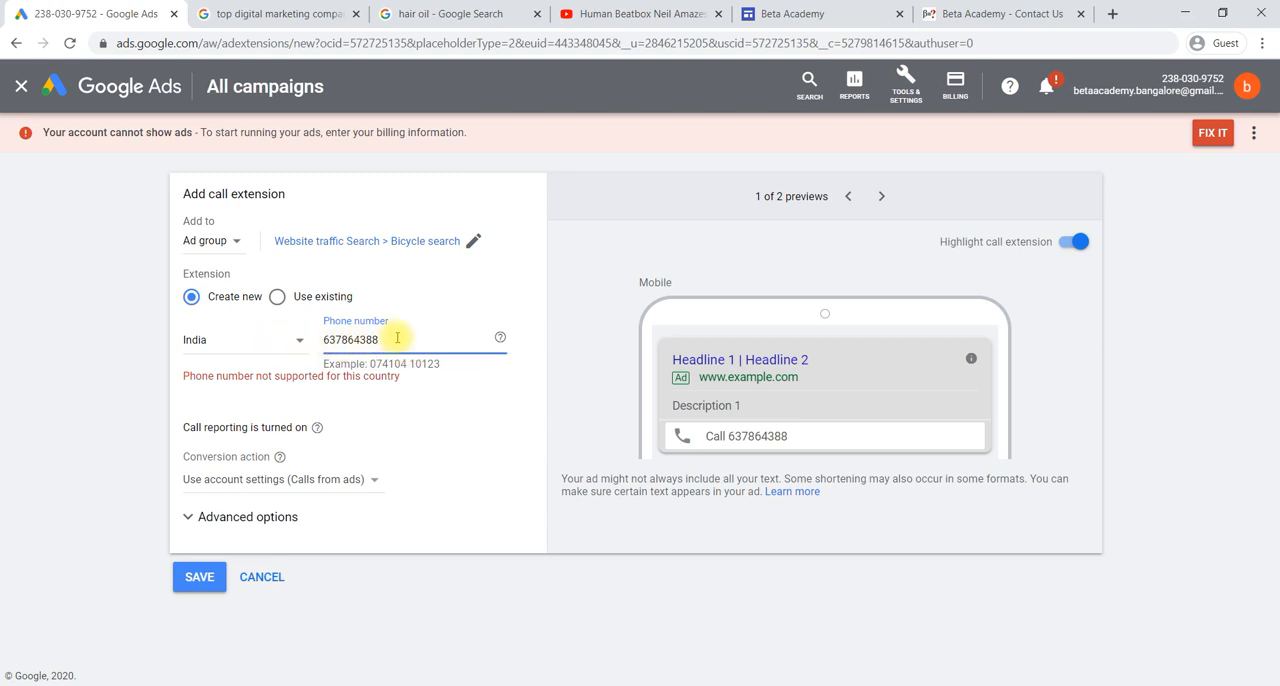
{"action": "left_click", "coordinate": [199, 577]}
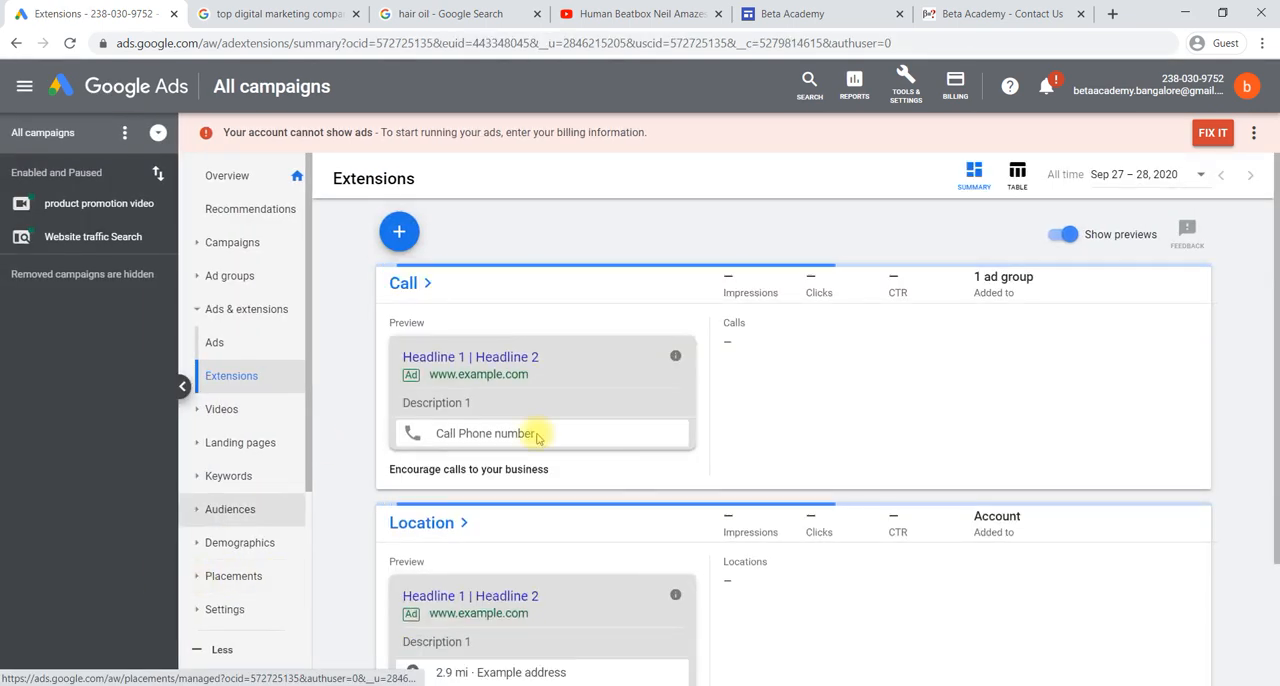
- Review the bicycle ad preview for the call extension and the location extension preview on the Extensions page
{"action": "scroll", "coordinate": [743, 478], "scroll_direction": "down", "scroll_amount": 2}
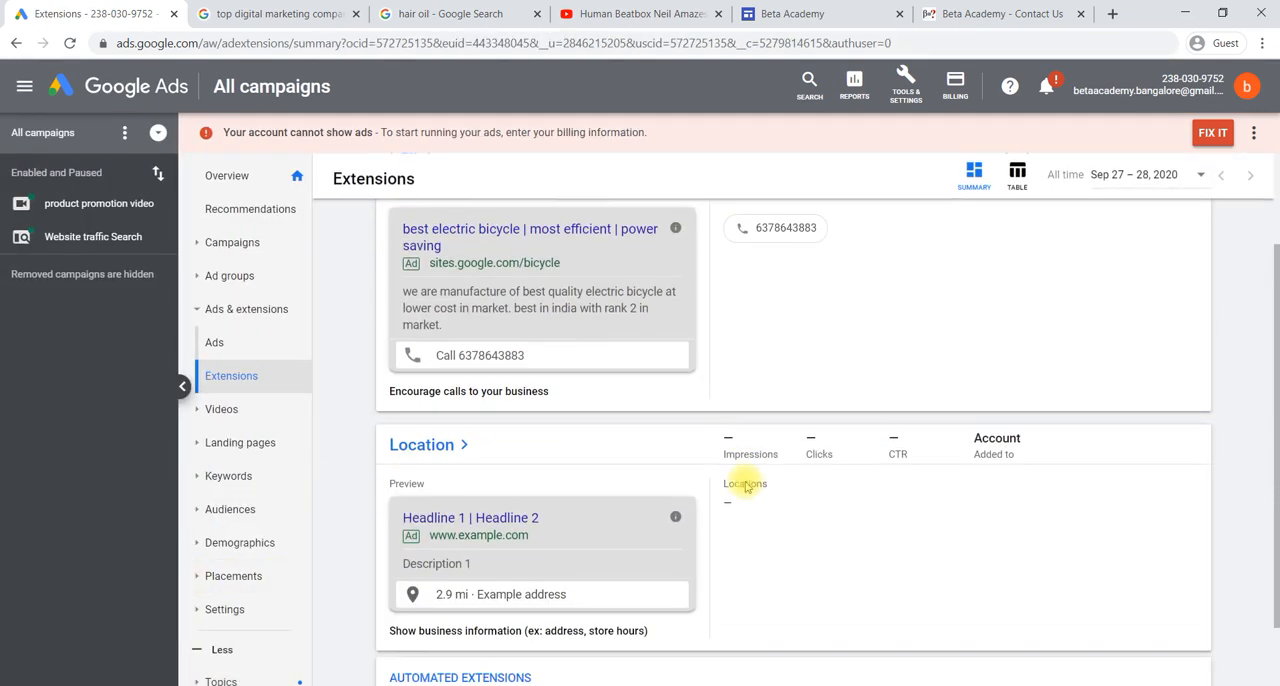
{"action": "scroll", "coordinate": [745, 485], "scroll_direction": "up", "scroll_amount": 2}
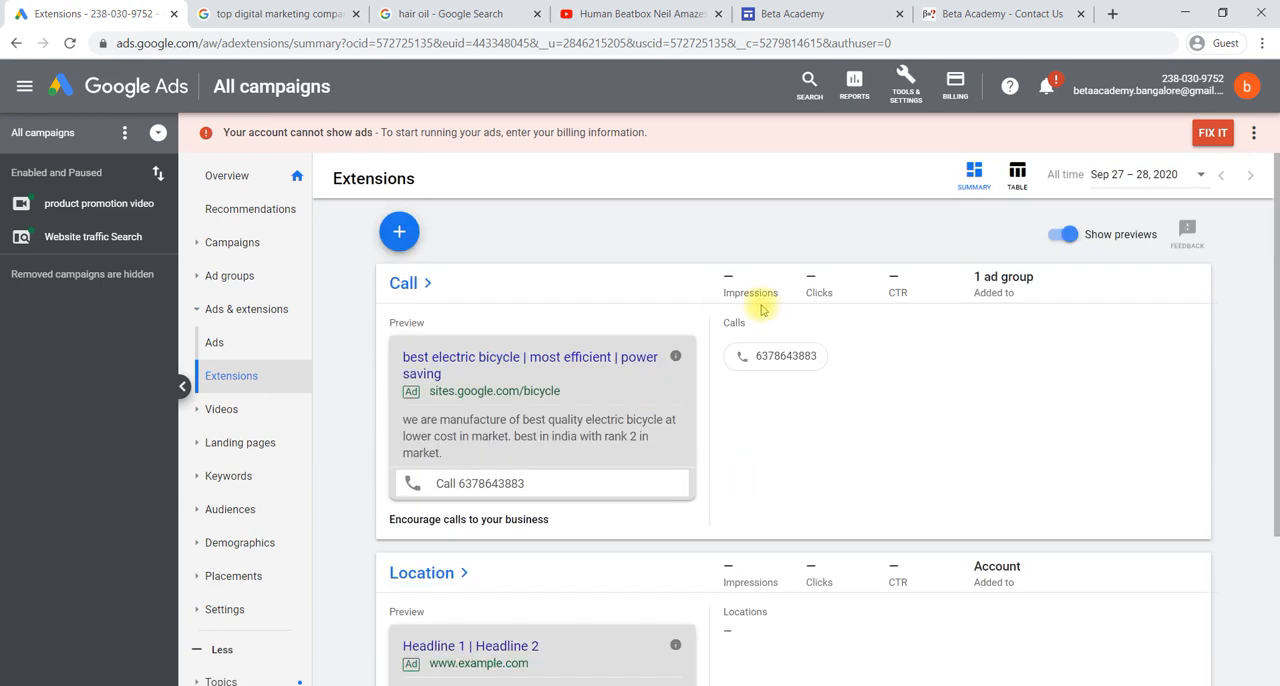
{"action": "scroll", "coordinate": [787, 415], "scroll_direction": "down", "scroll_amount": 2}
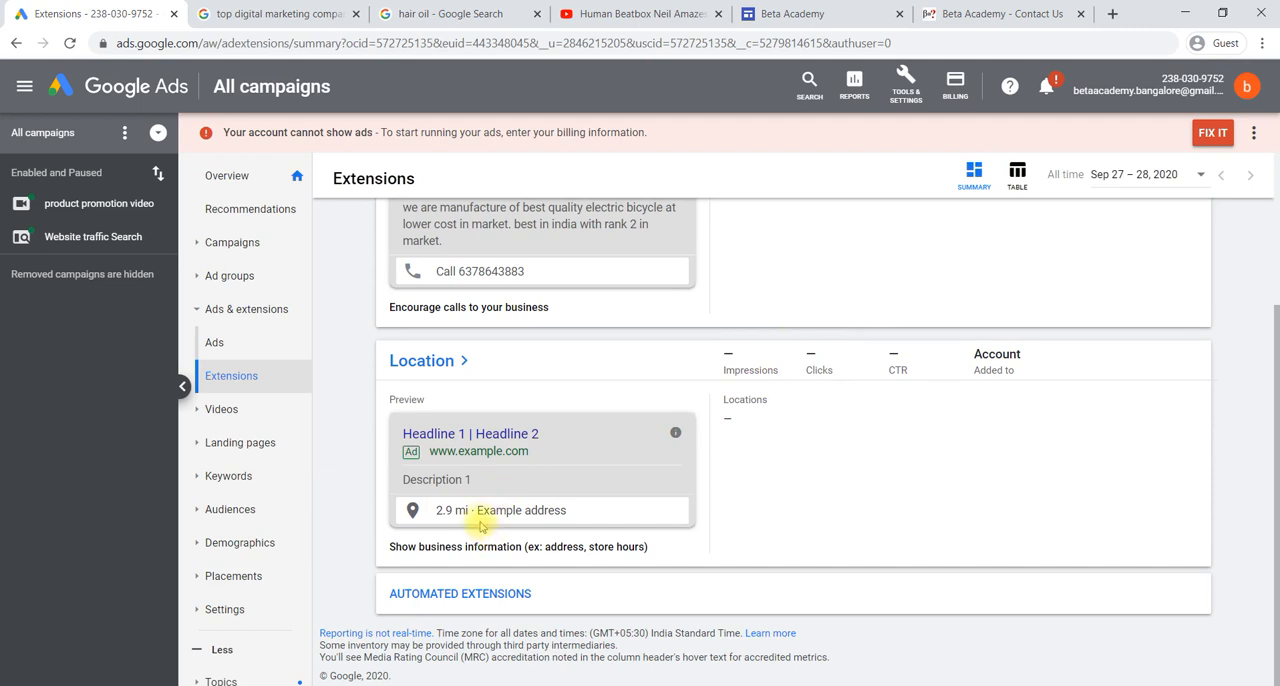
{"action": "scroll", "coordinate": [857, 432], "scroll_direction": "up", "scroll_amount": 2}
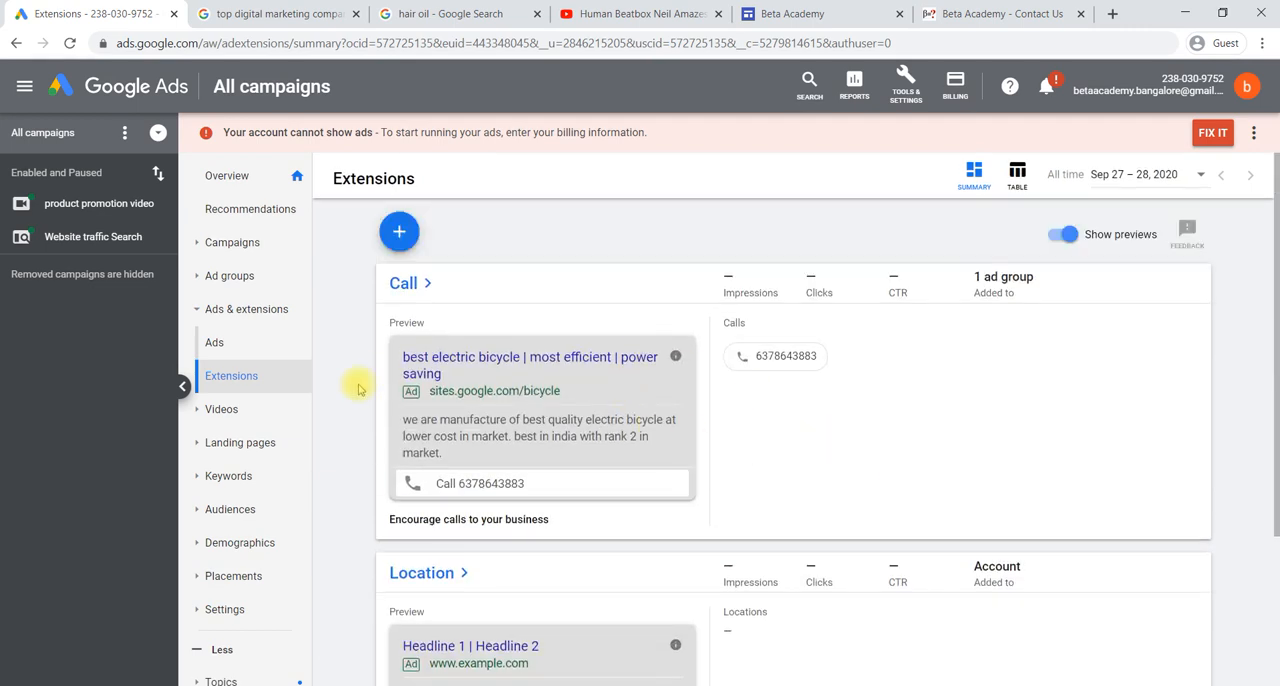
- View the extension types again without choosing one, and check the digital marketing ads in the Google results before returning to Google Ads
{"action": "left_click", "coordinate": [399, 231]}
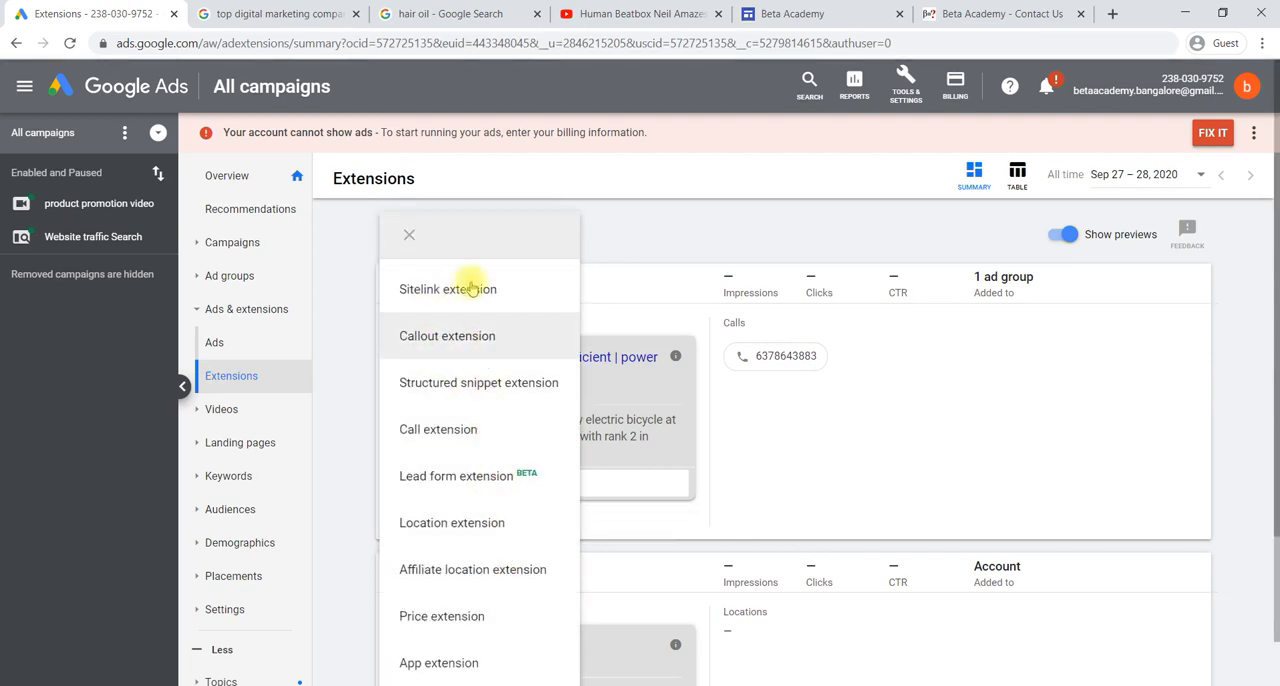
{"action": "left_click", "coordinate": [412, 235]}
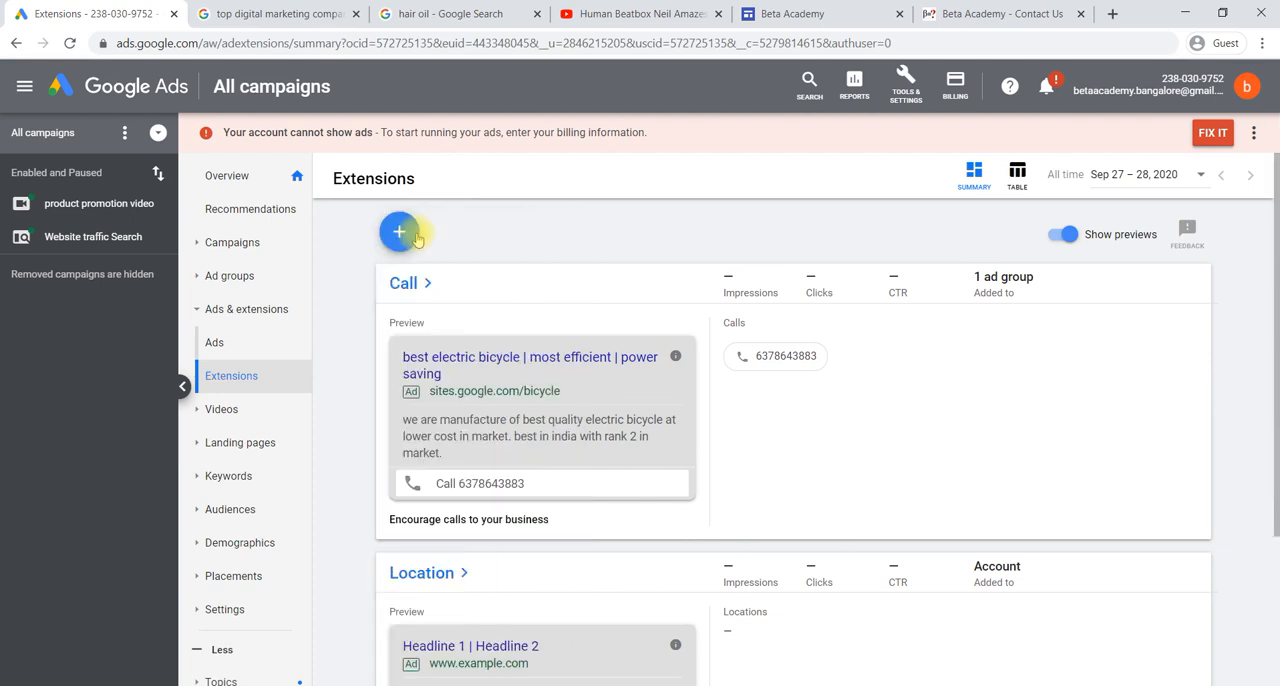
{"action": "left_click", "coordinate": [280, 13]}
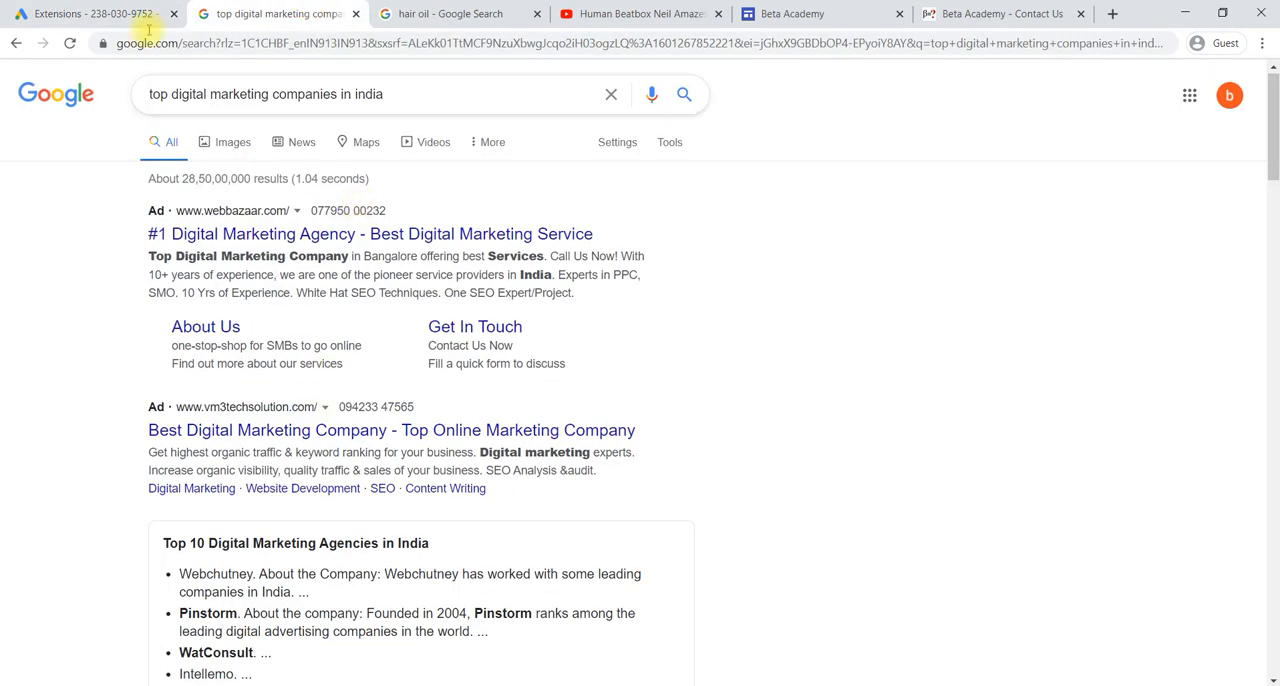
{"action": "left_click", "coordinate": [112, 13]}
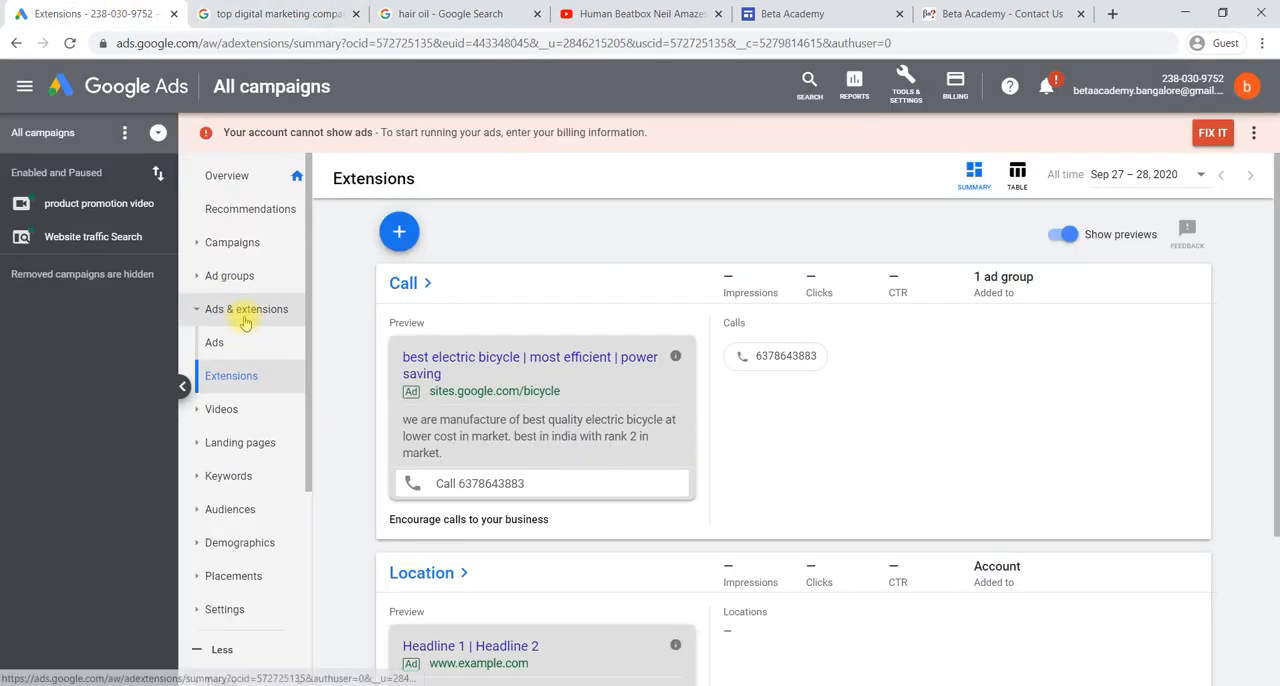